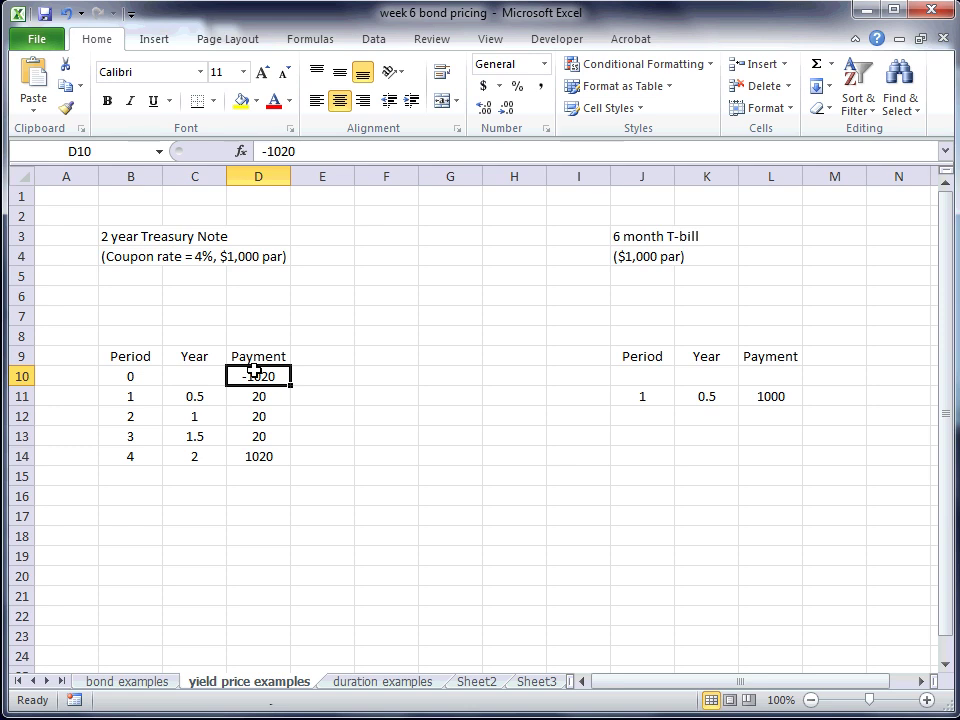
Review the 2 year Treasury Note's period schedule and its coupon rate and par value heading
key("Up")
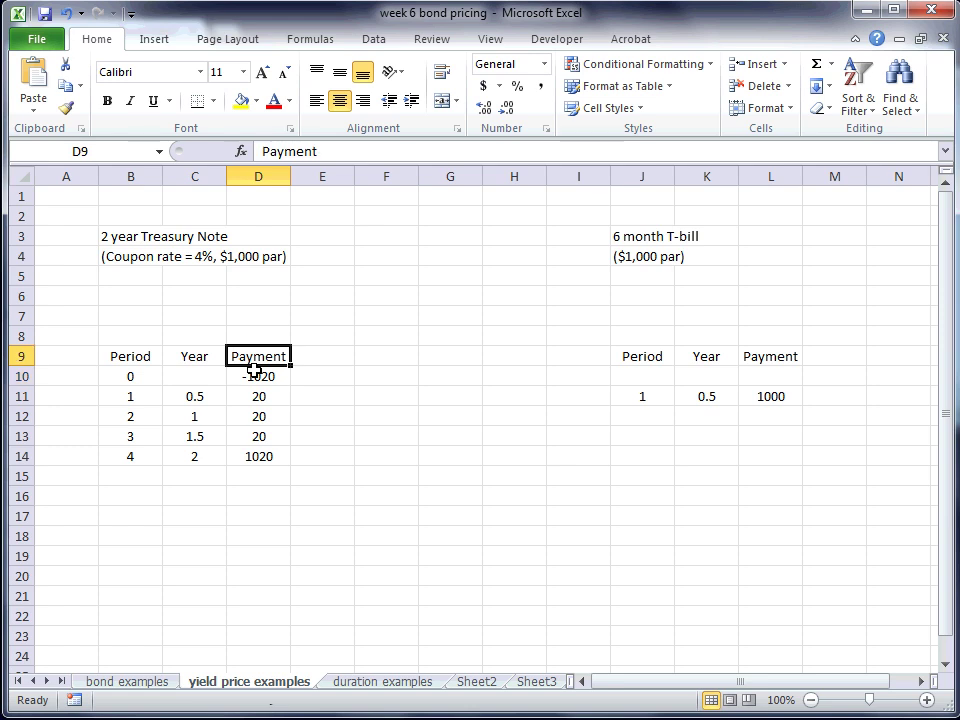
key("Down")
key("Left")
key("Down")
key("Left")
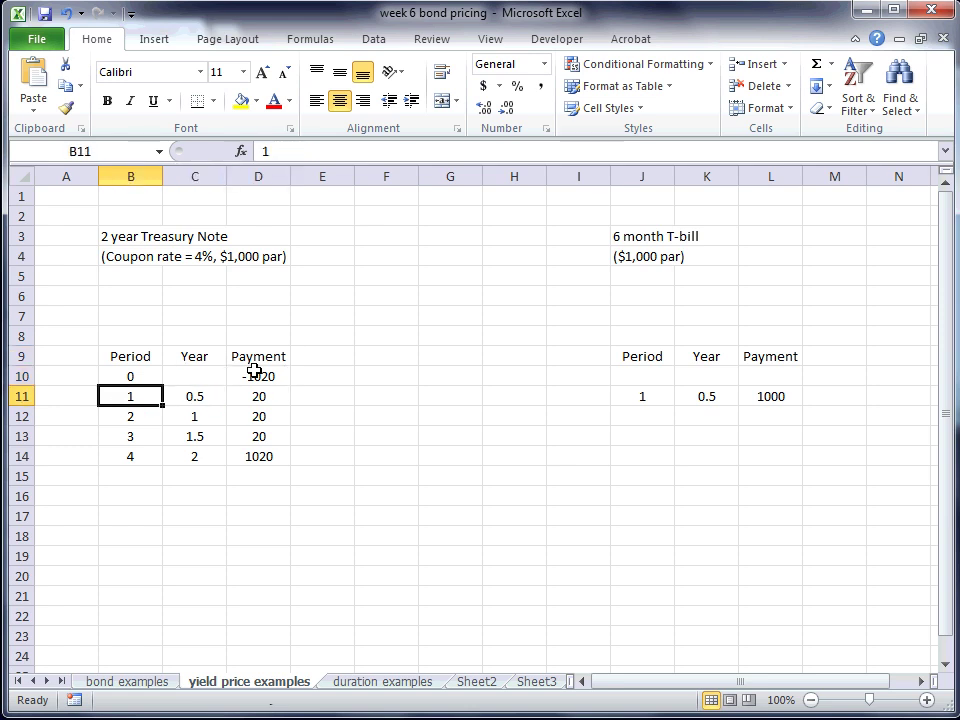
key("Down")
key("Up")
key("Up")
key("Up")
key("Up")
key("Up")
key("Up")
key("Up")
key("Up")
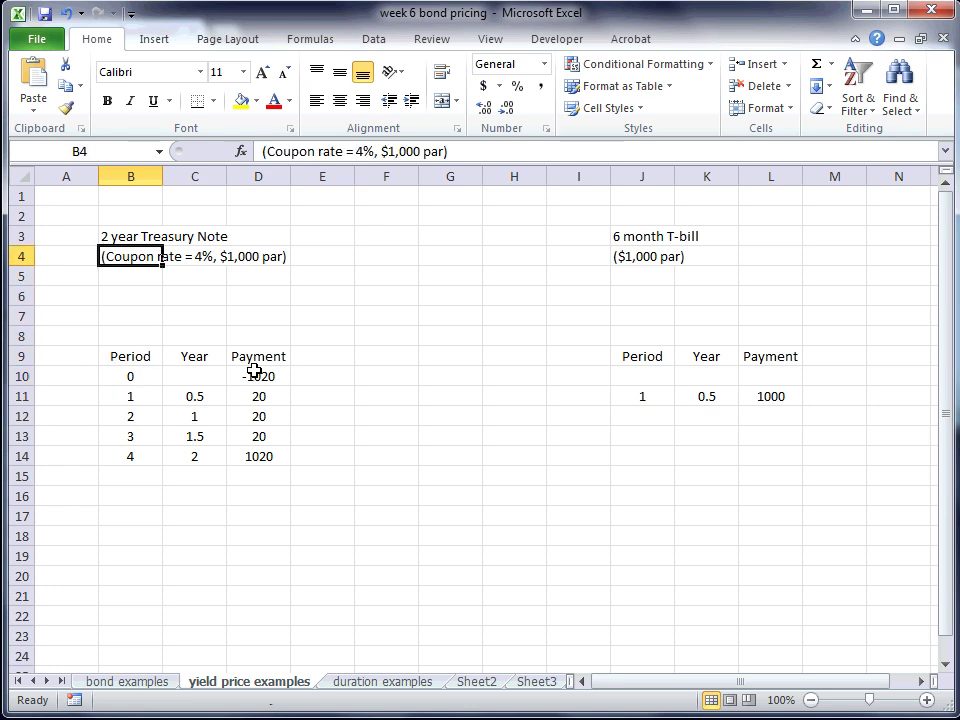
key("Right")
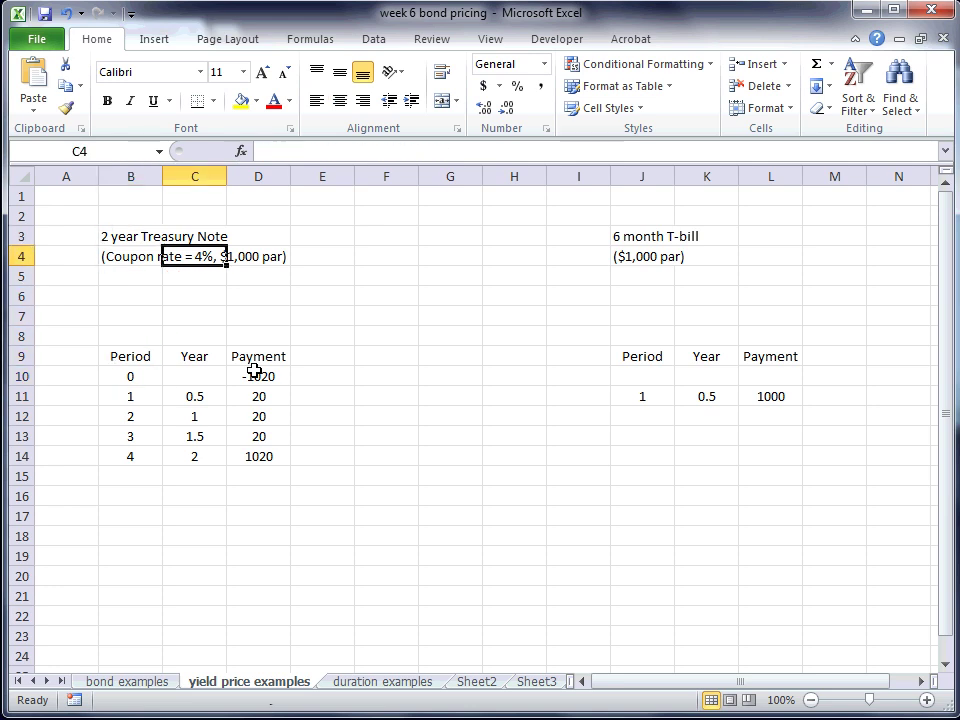
key("Right")
Examine the Treasury Note's scheduled payments for periods 1 through 4
key("Down")
key("Down")
key("Down")
key("Down")
key("Down")
key("Down")
key("Down")
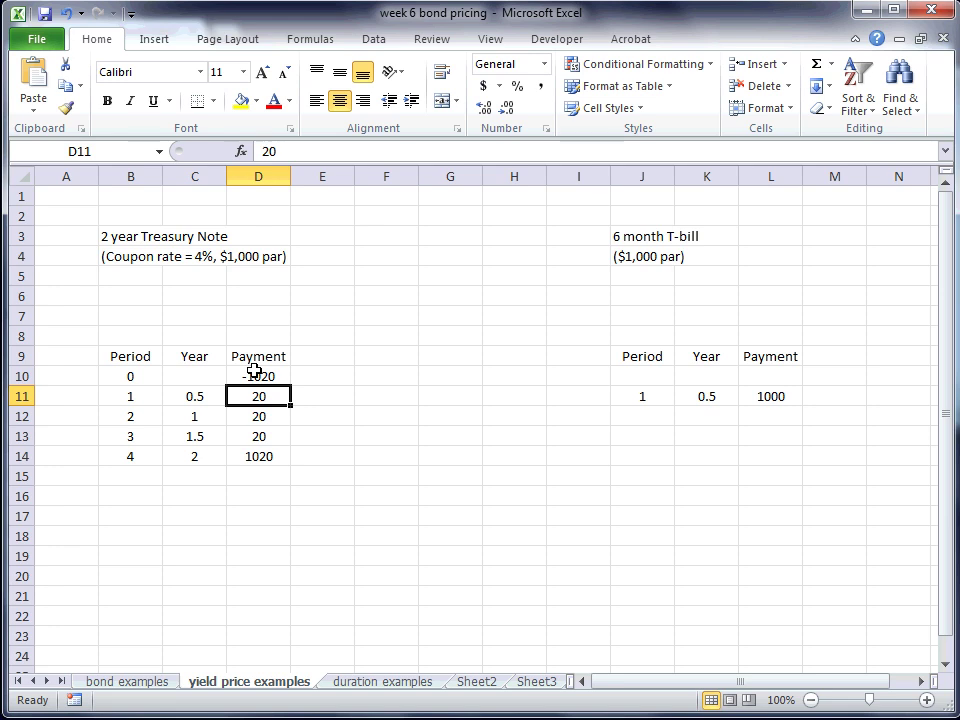
key("Down")
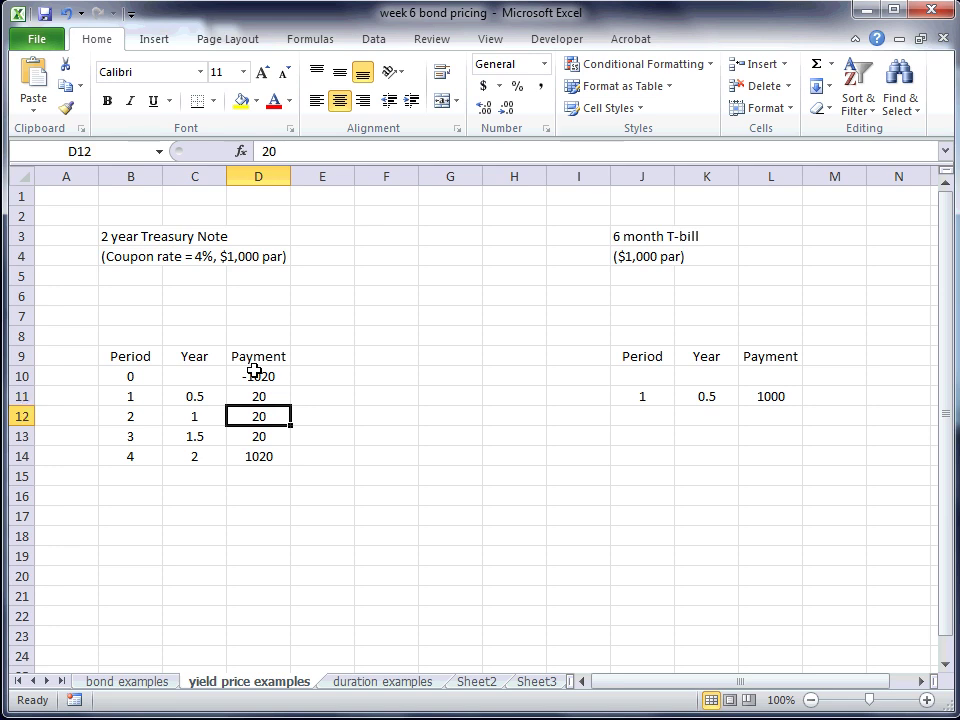
key("Down")
key("Down")
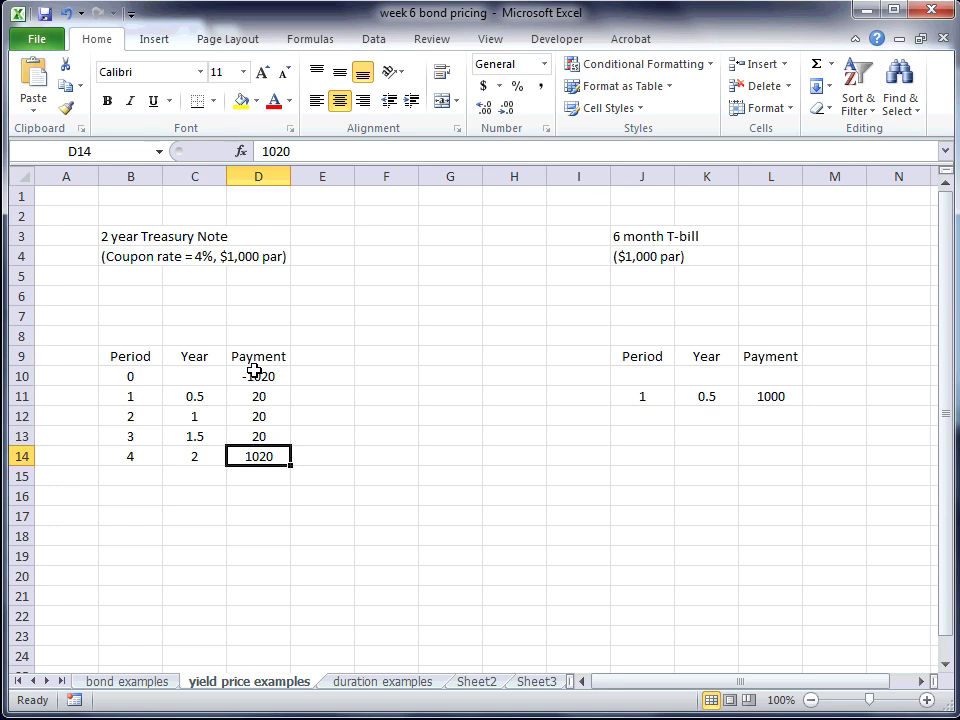
key("Down")
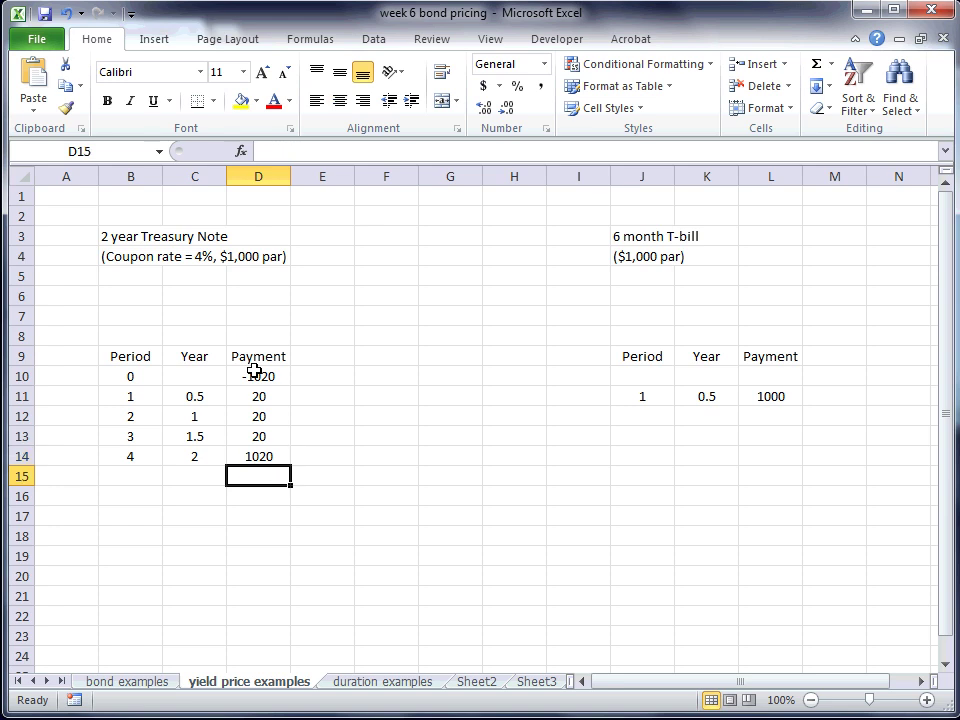
Enter the label "price" in C10, beside the period 0 payment of the Treasury Note
key("Up")
key("Up")
key("Up")
key("Up")
key("Up")
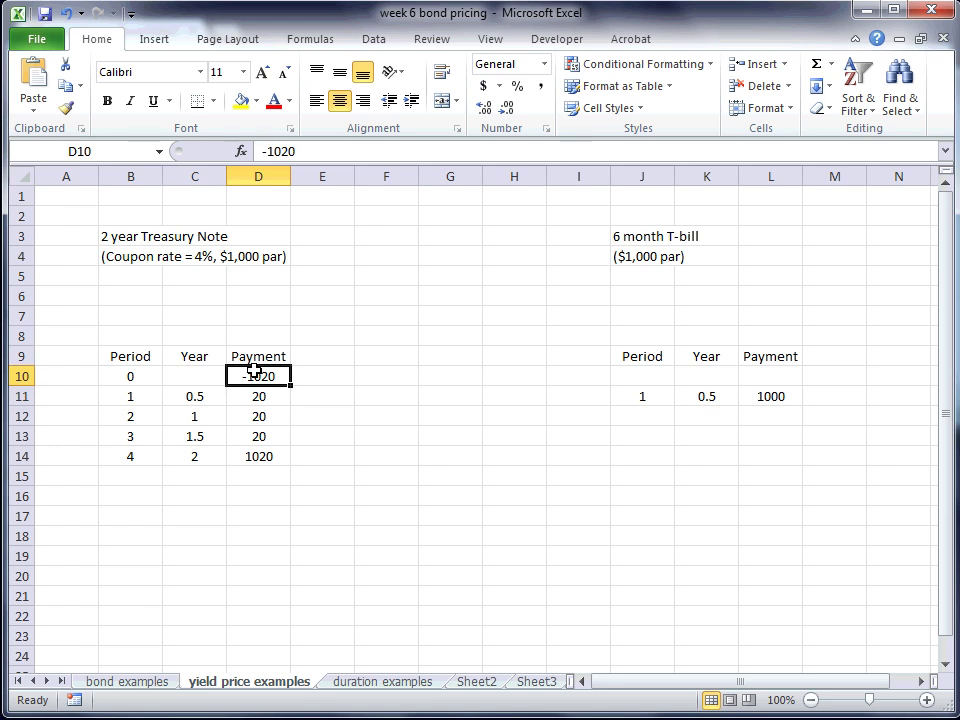
key("Left")
type("pri")
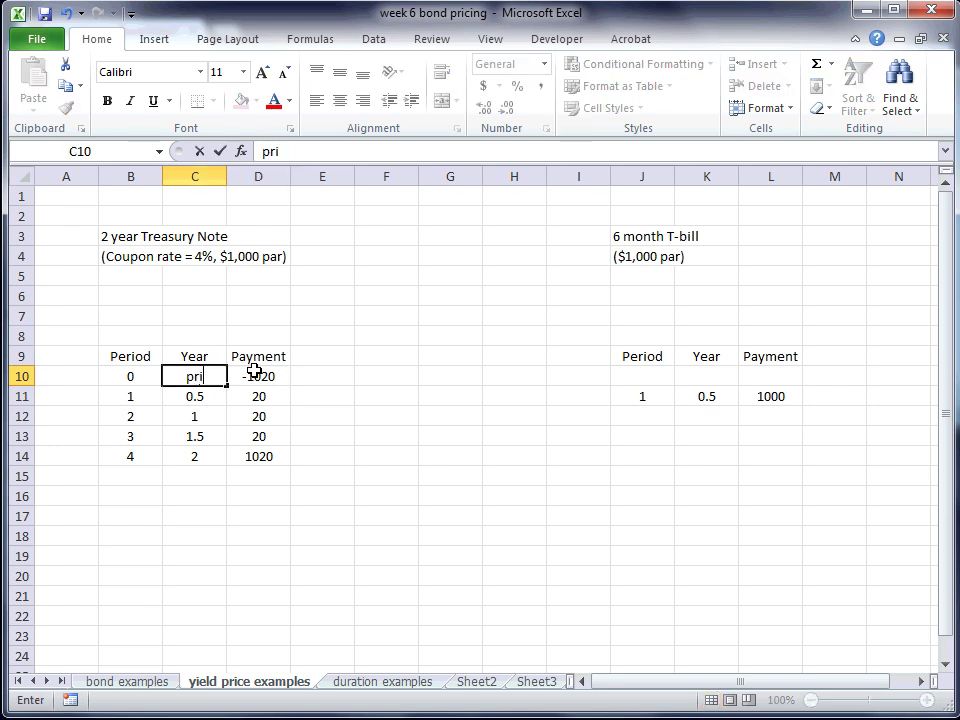
type("ce")
key("Return")
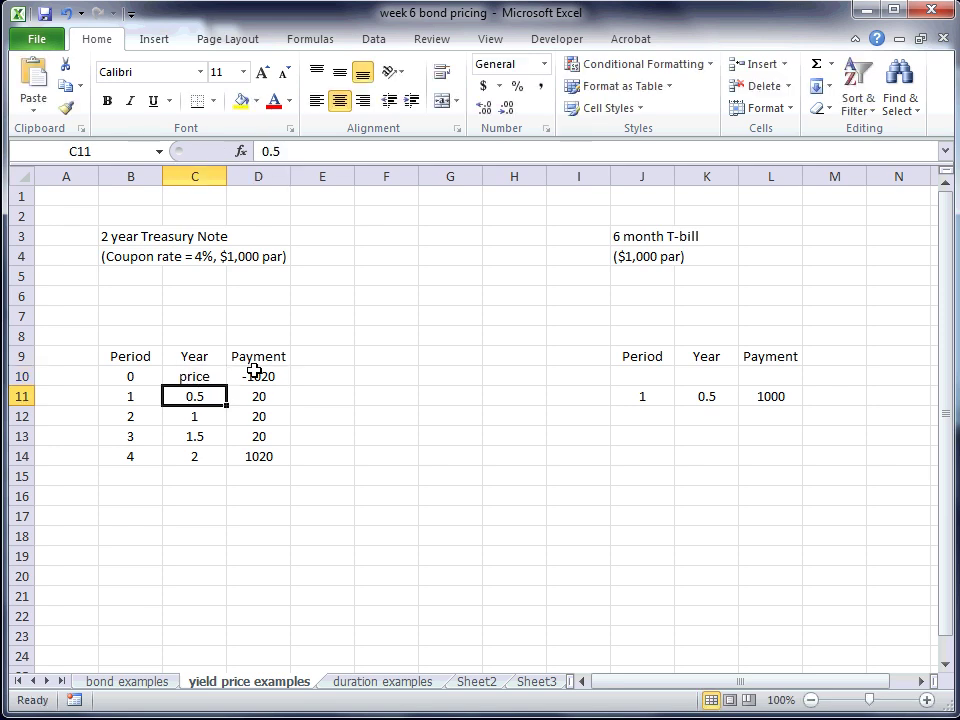
key("Right")
key("Up")
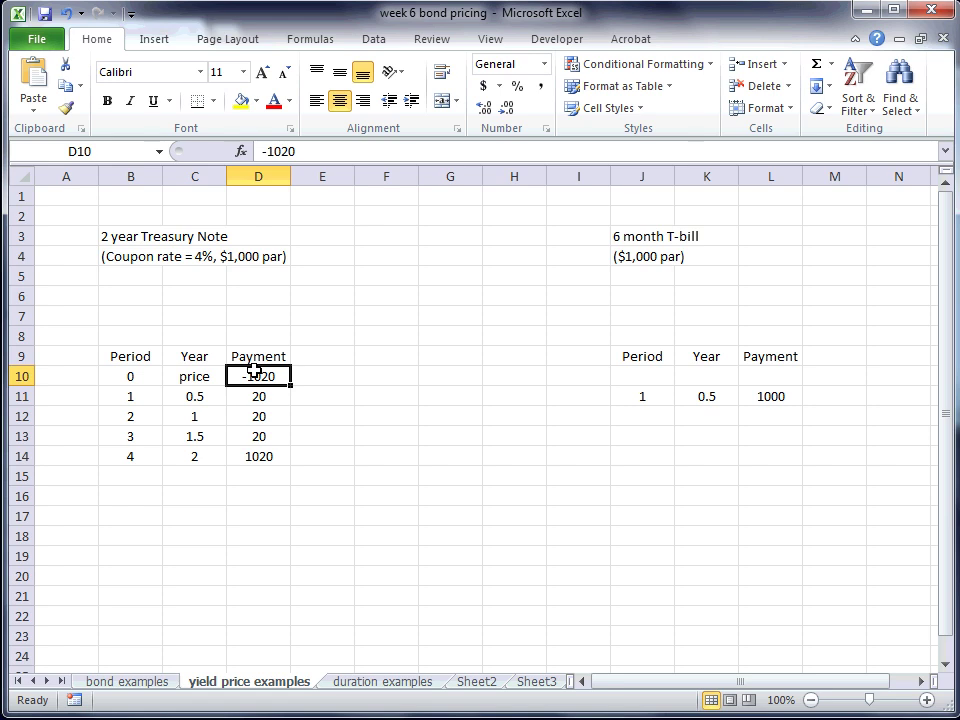
Enter the label "yield-to-maturity" in C16 and right-align it
left_click(202, 497)
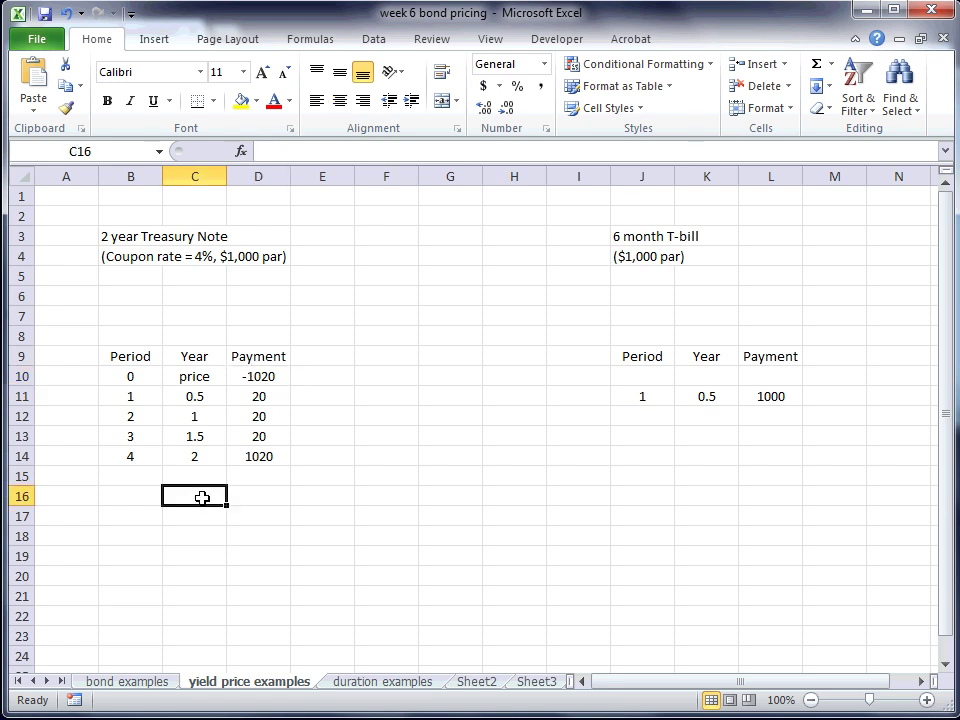
type("yield-")
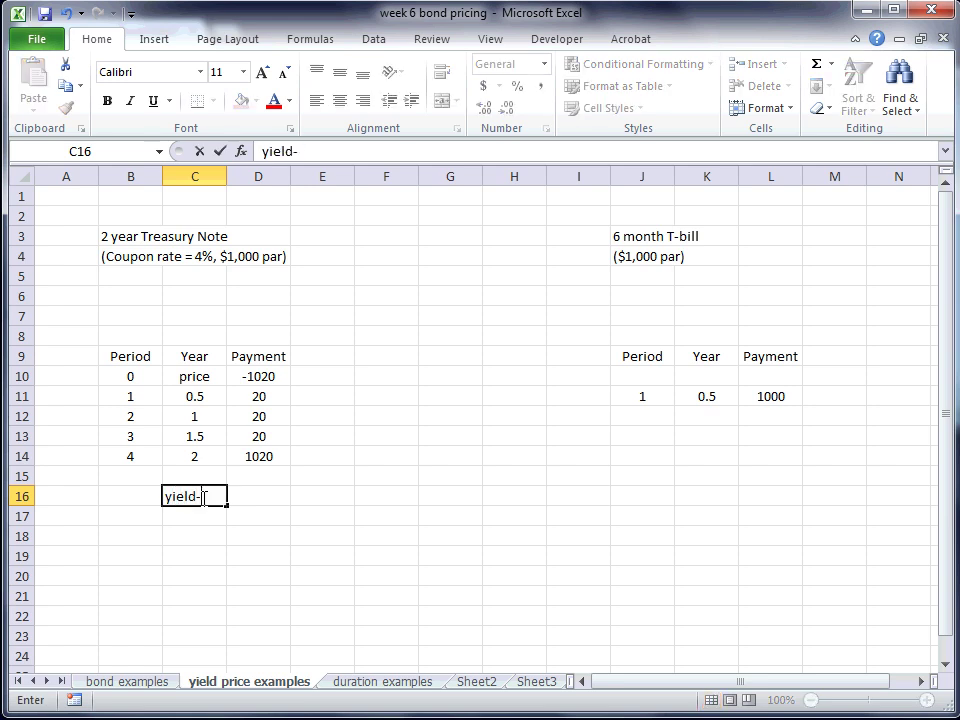
type("to-matuir")
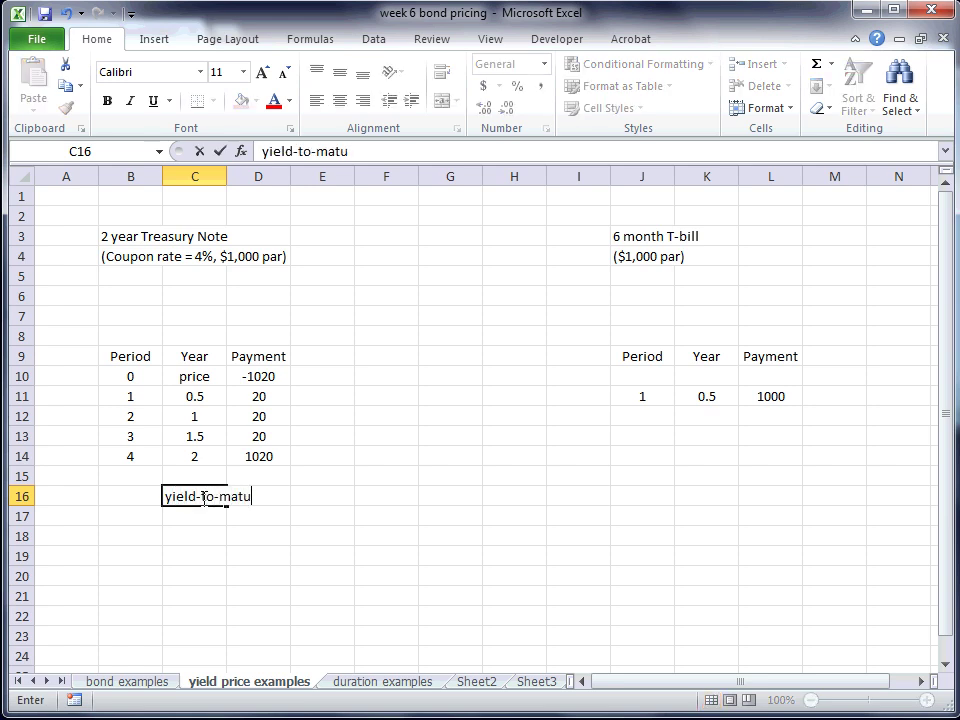
key("BackSpace")
key("BackSpace")
type("rity")
key("Return")
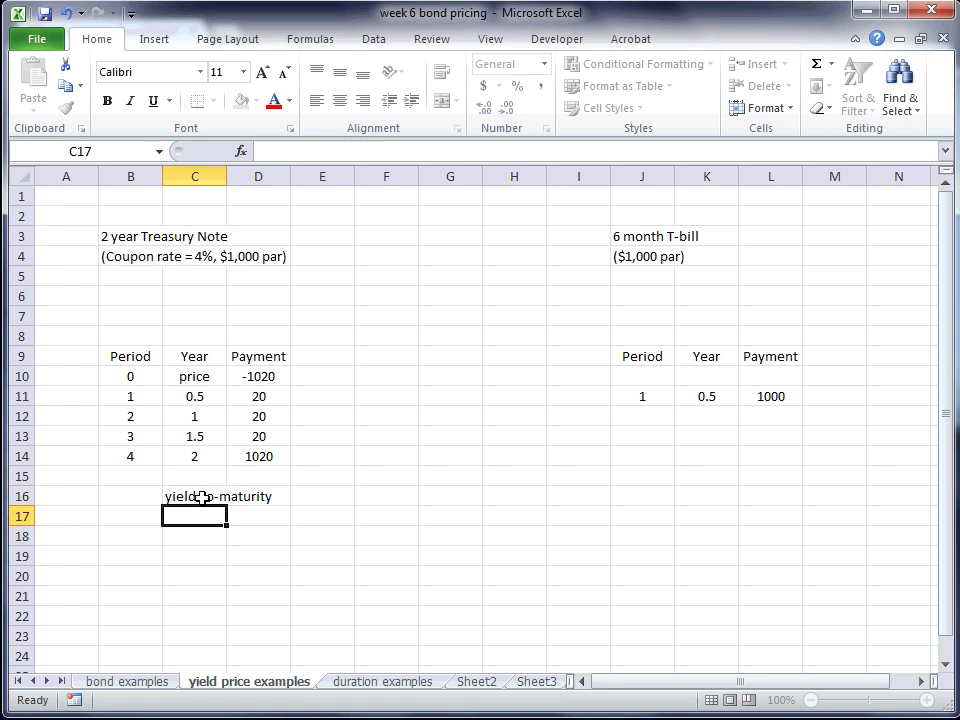
left_click(202, 497)
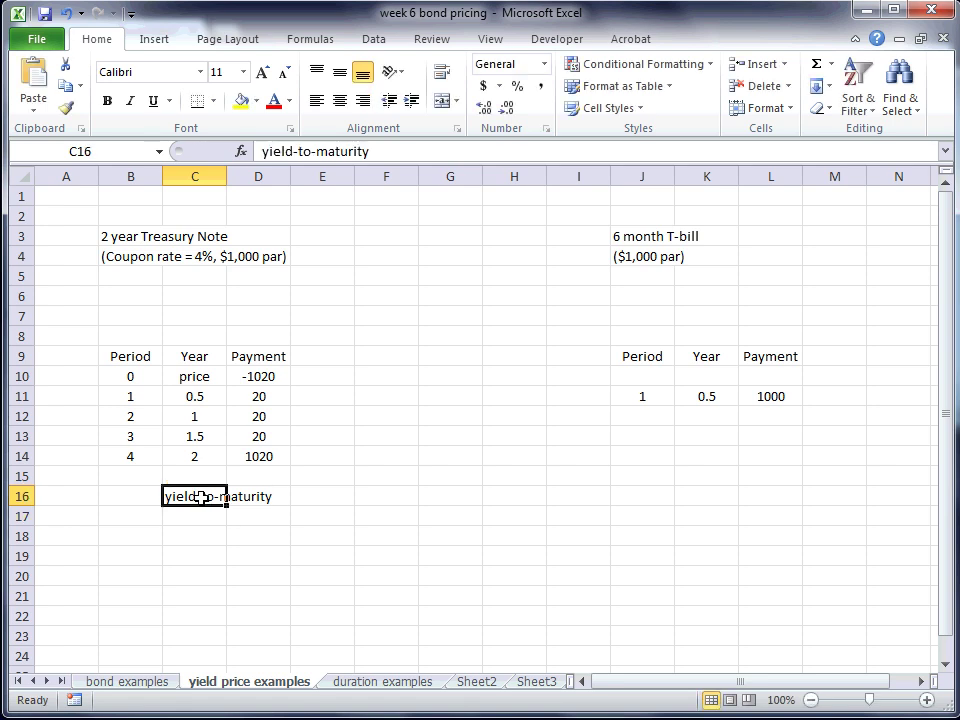
left_click(361, 103)
Calculate the note's per-period yield in D16 with the formula =IRR(D10:D14)
left_click(255, 491)
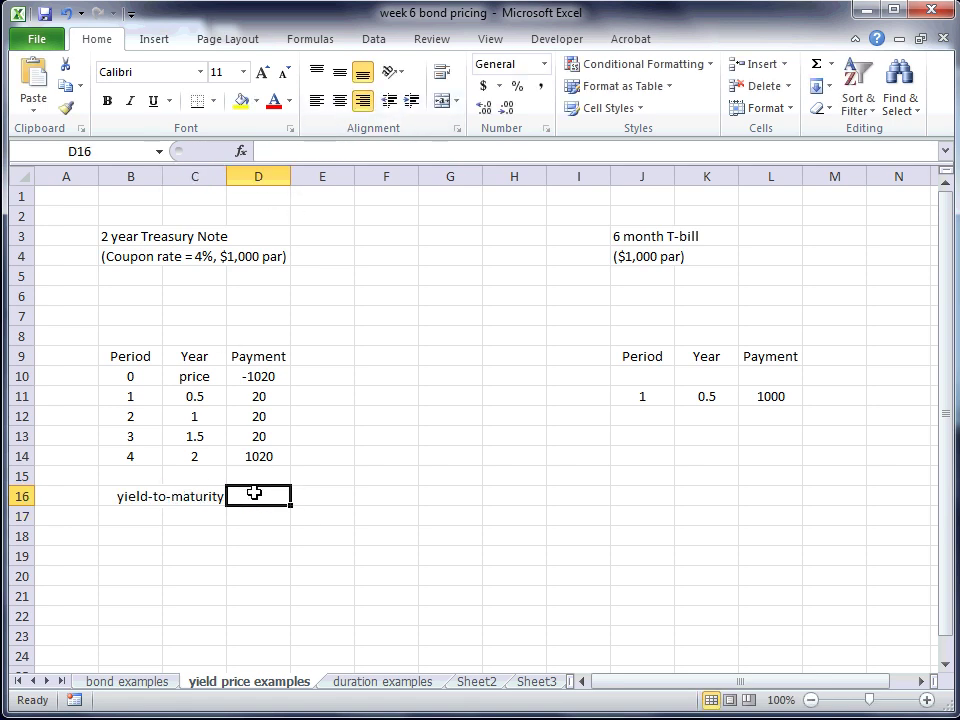
type("=irr")
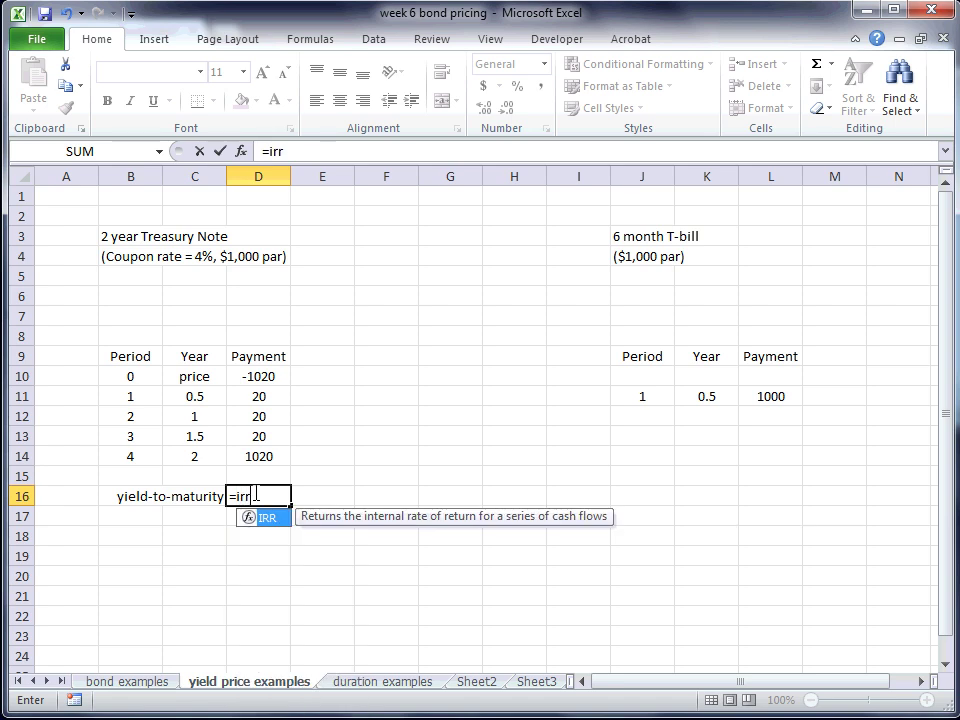
type("(")
key("Up")
key("Up")
key("Up")
key("Up")
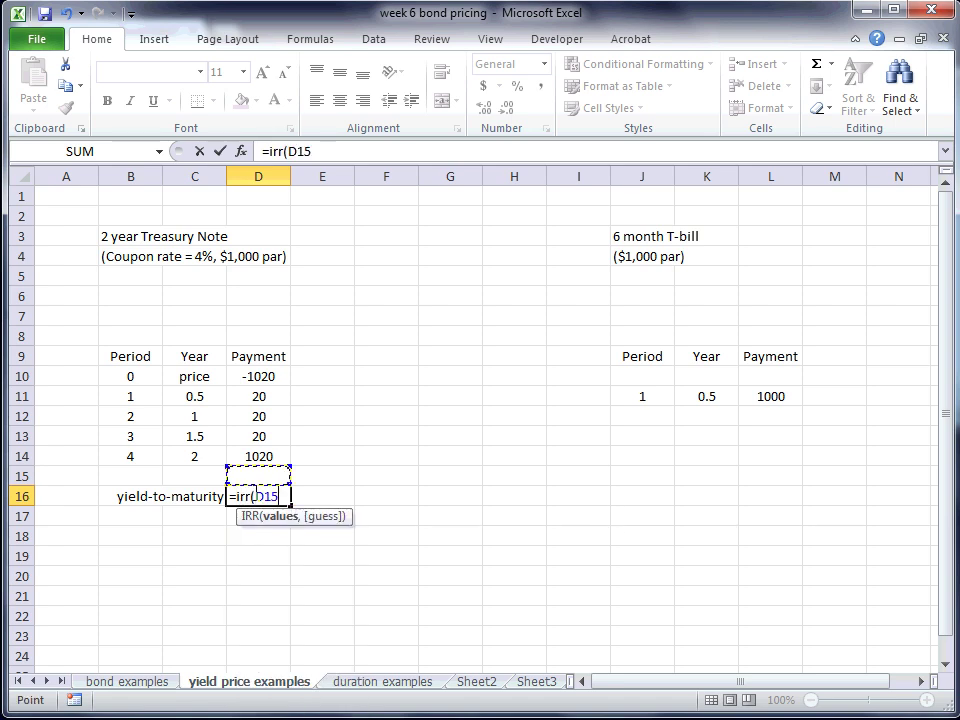
key("Up")
key("Up")
key("shift+Down")
key("shift+Down")
key("shift+Down")
key("shift+Down")
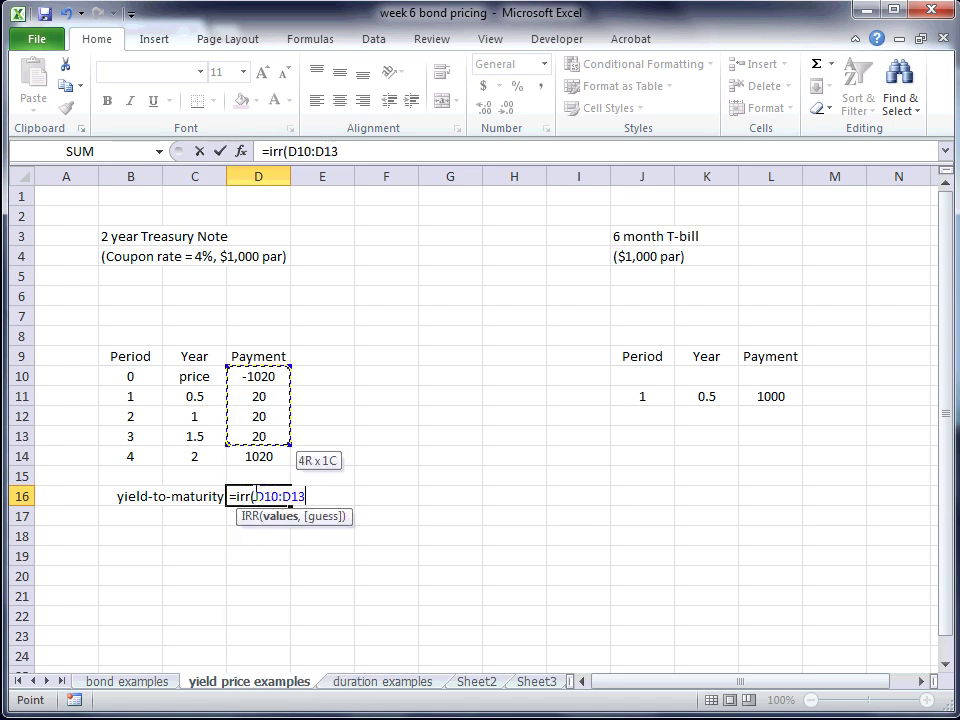
type(")")
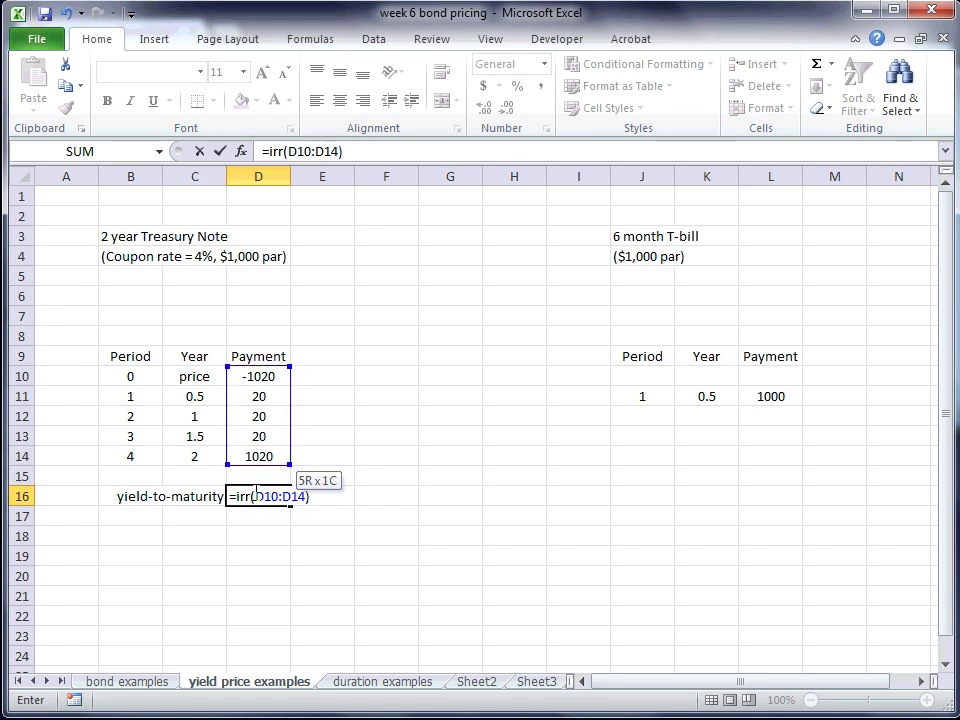
key("Return")
Display the yield-to-maturity in D16 as a percentage with two decimal places
left_click(255, 492)
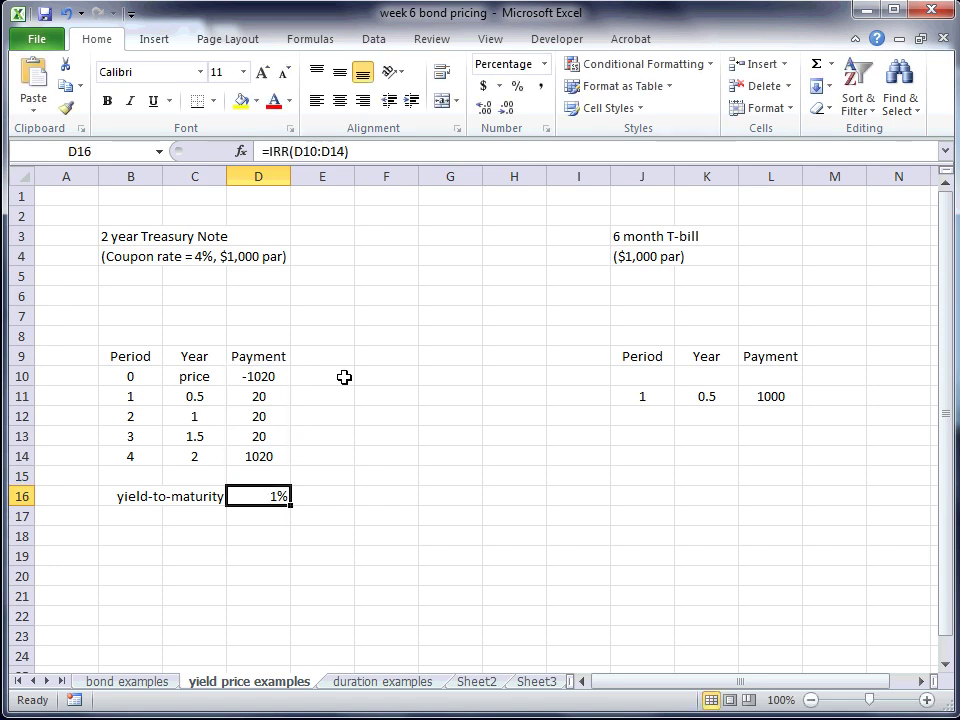
left_click(484, 108)
left_click(484, 108)
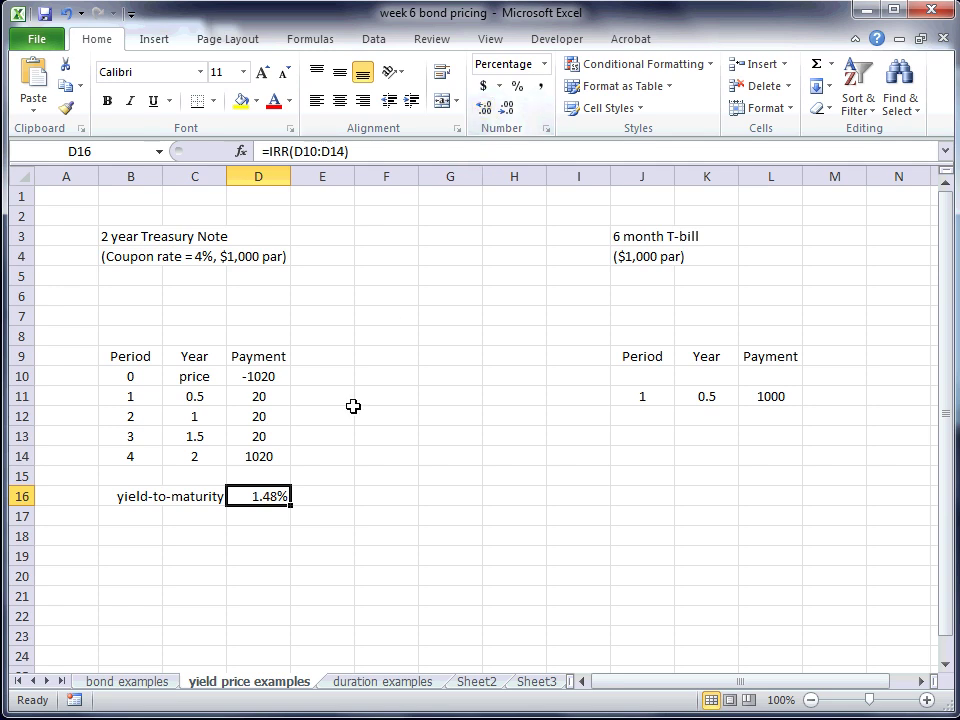
left_click(253, 514)
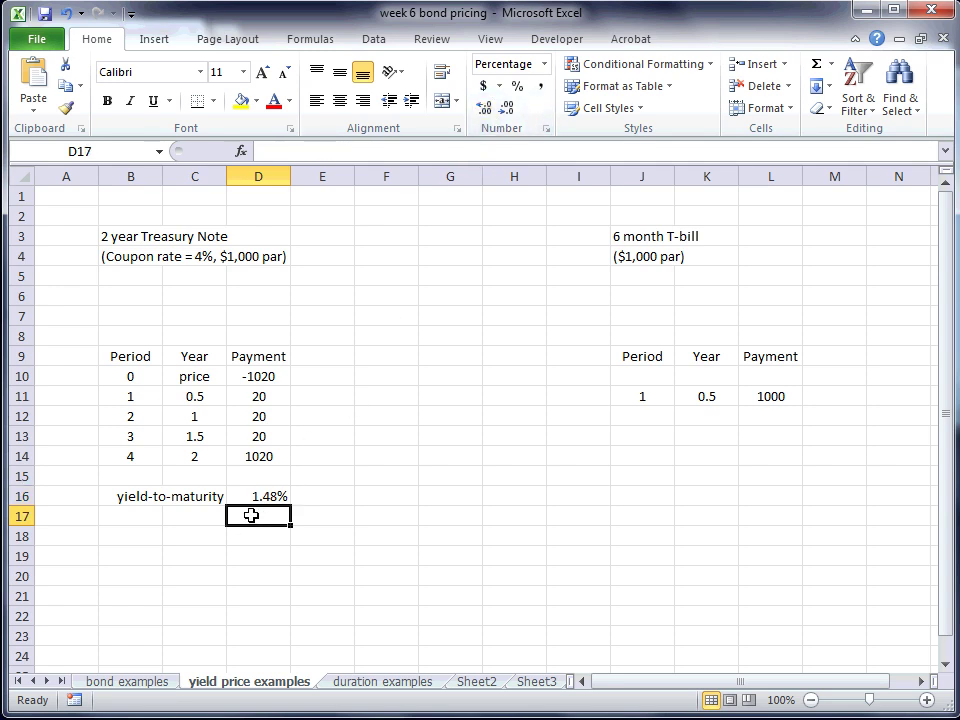
key("Up")
key("Right")
type("s")
key("Escape")
Enter the label "annual" in C17, below the yield-to-maturity label
key("Left")
key("Left")
key("Left")
key("Down")
key("Right")
type("annual")
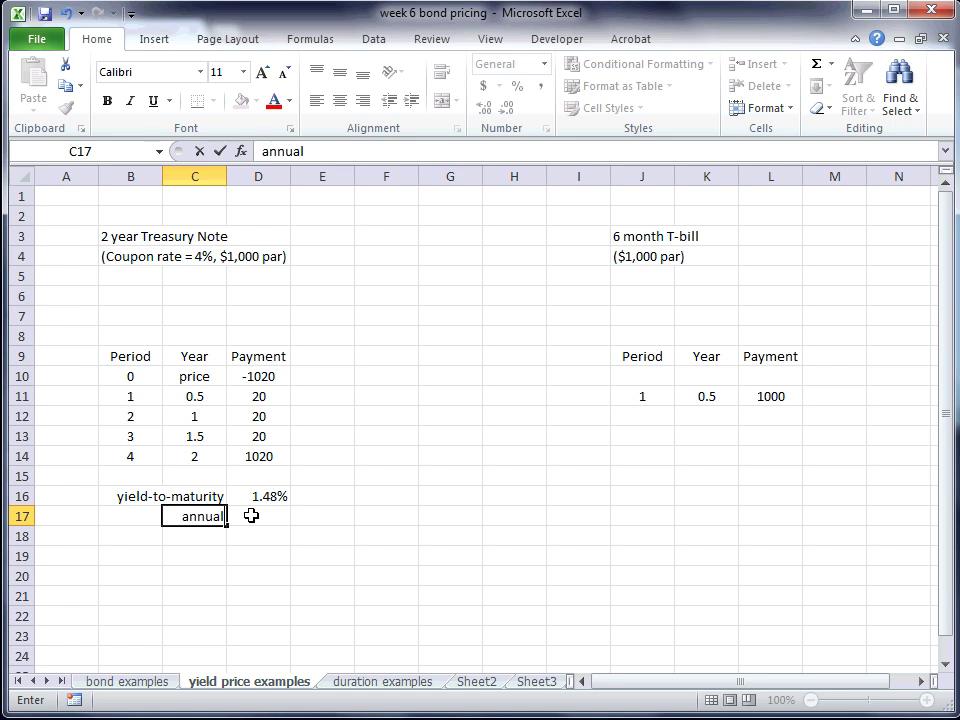
key("Return")
Calculate the annualized yield in D17 with the formula =D16*2
key("Up")
key("Right")
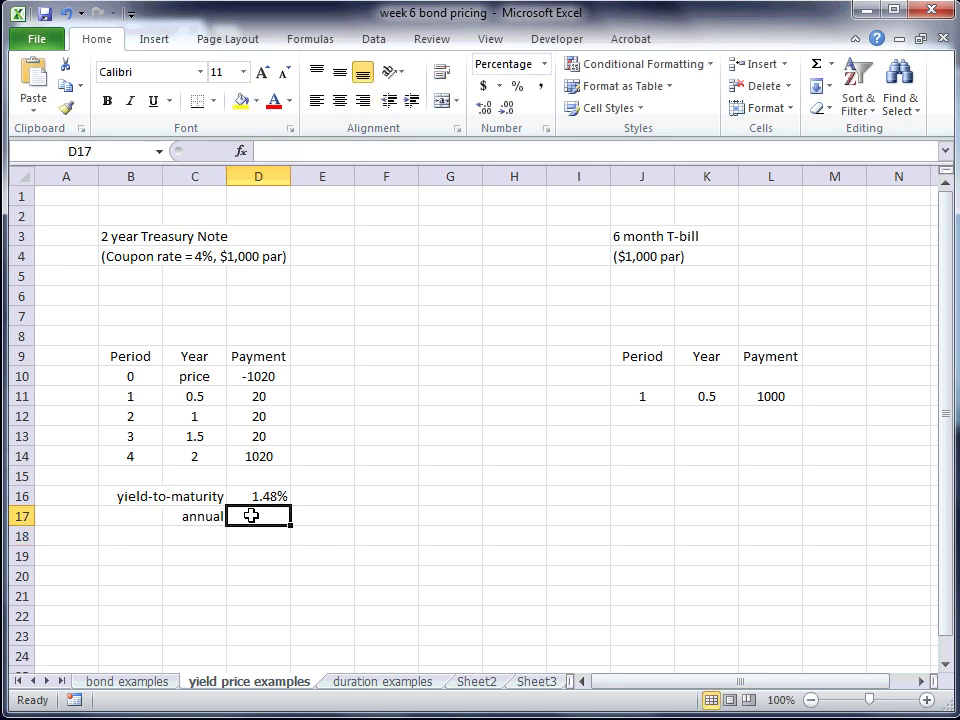
type("=")
key("Up")
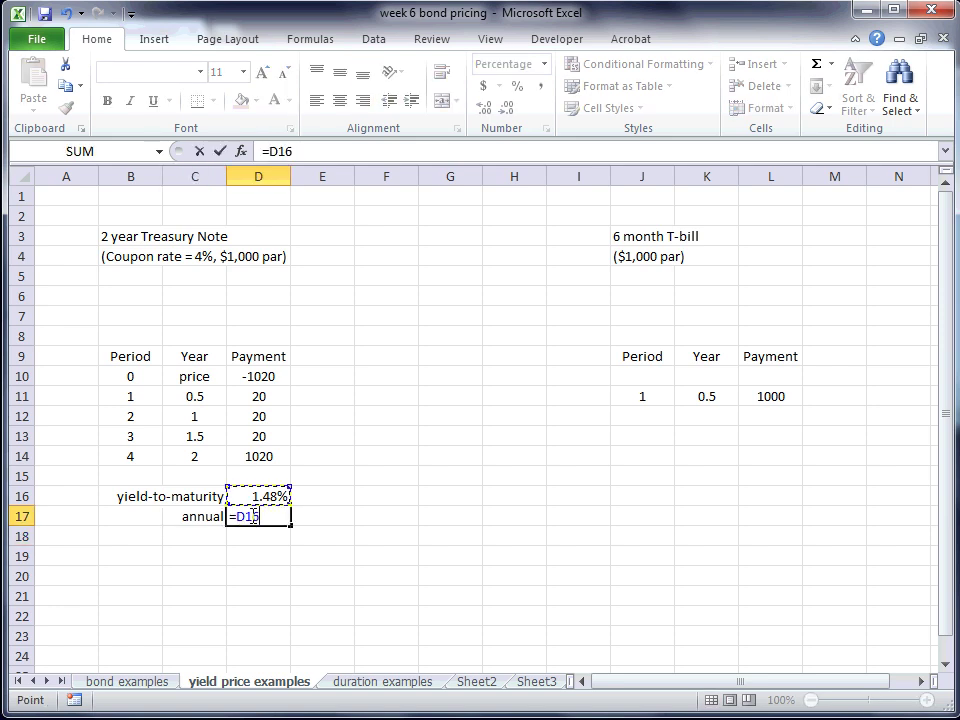
type("*2")
key("Return")
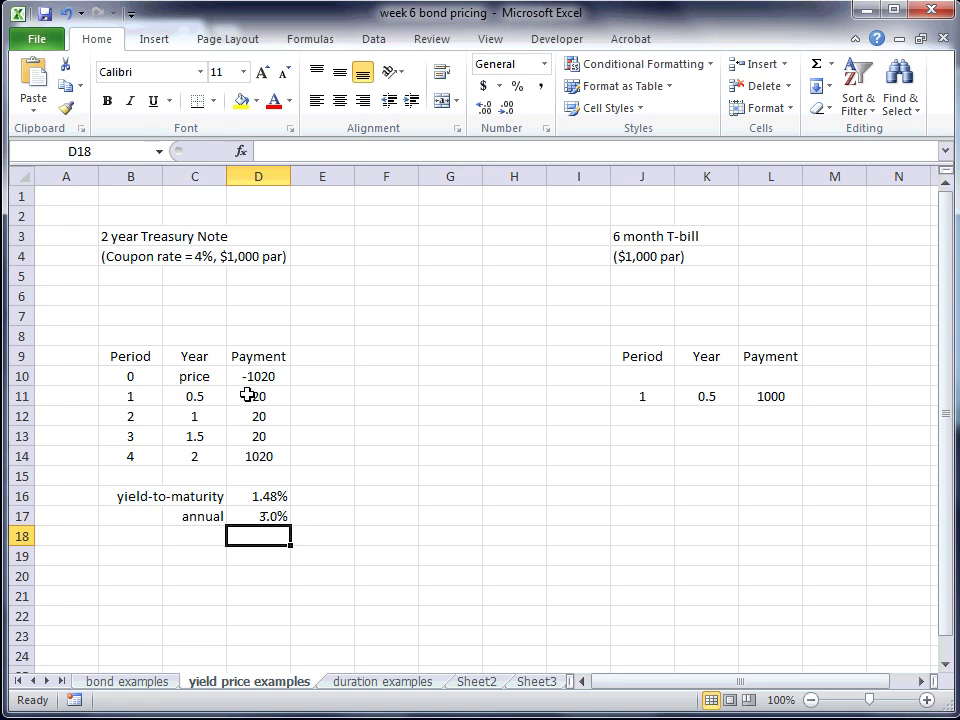
left_click(274, 517)
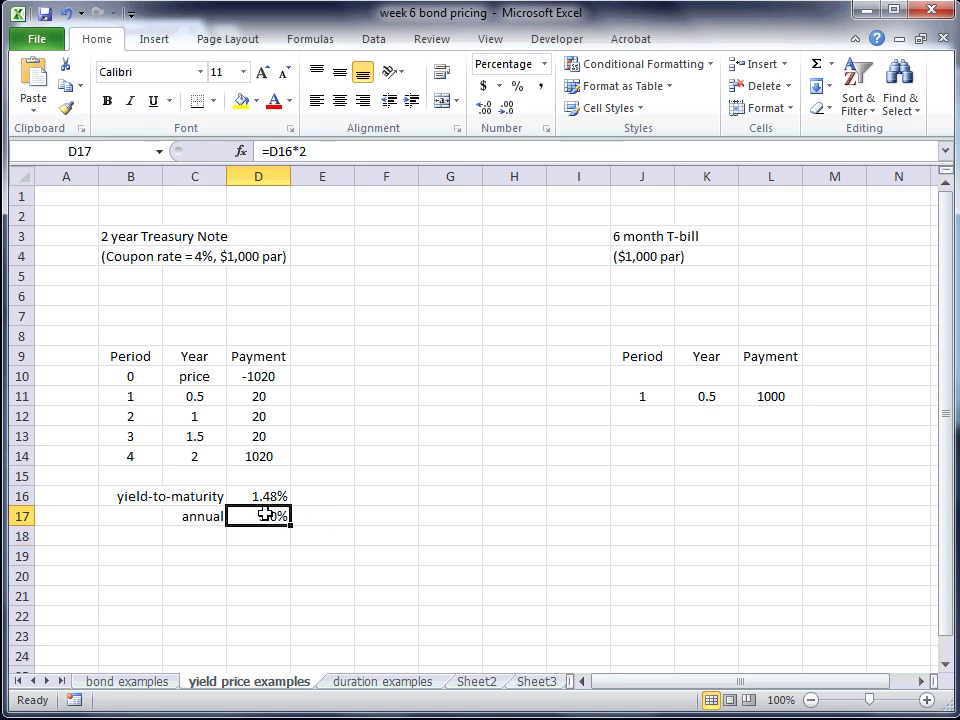
Extend the label in C17 so it reads "annual yield-to-maturity"
left_click(197, 517)
key("F2")
type("yield-")
key("BackSpace")
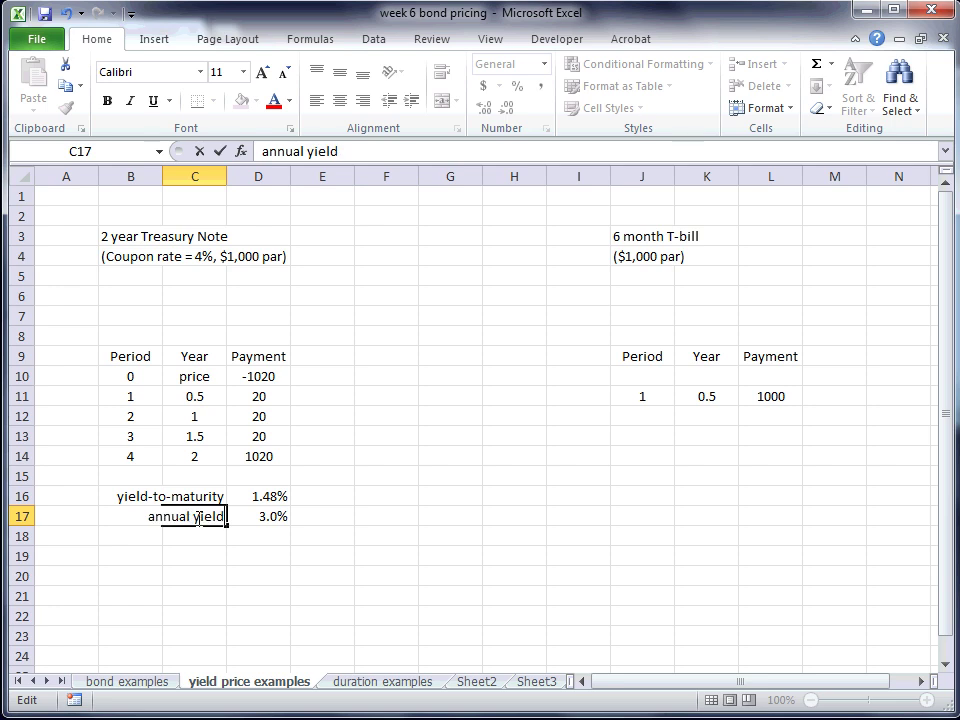
type("-to")
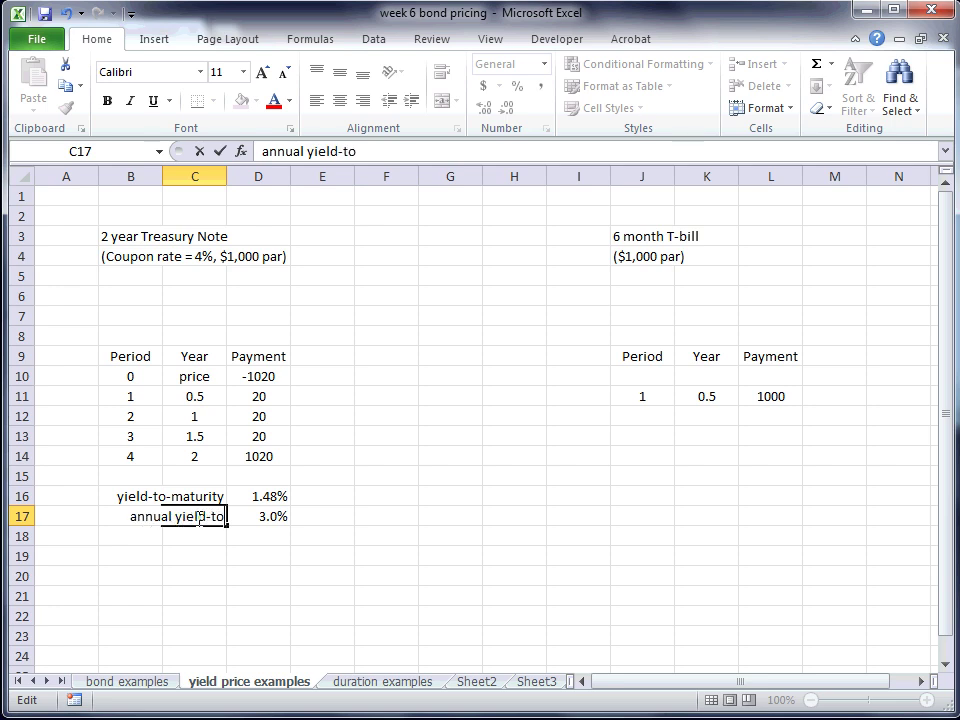
type("-maturity")
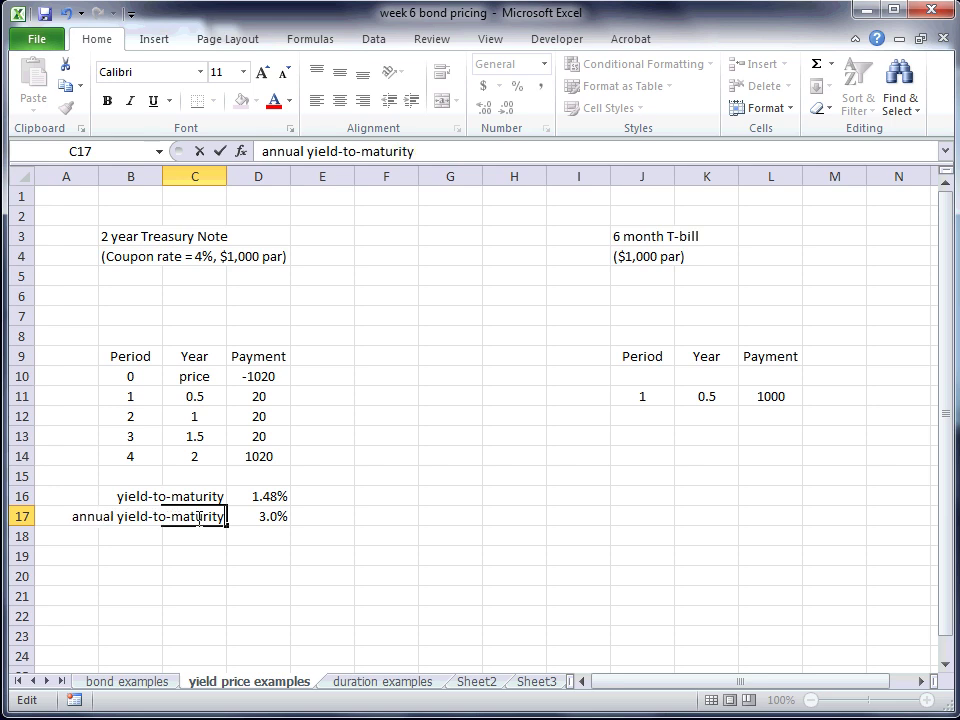
key("Return")
left_click(240, 514)
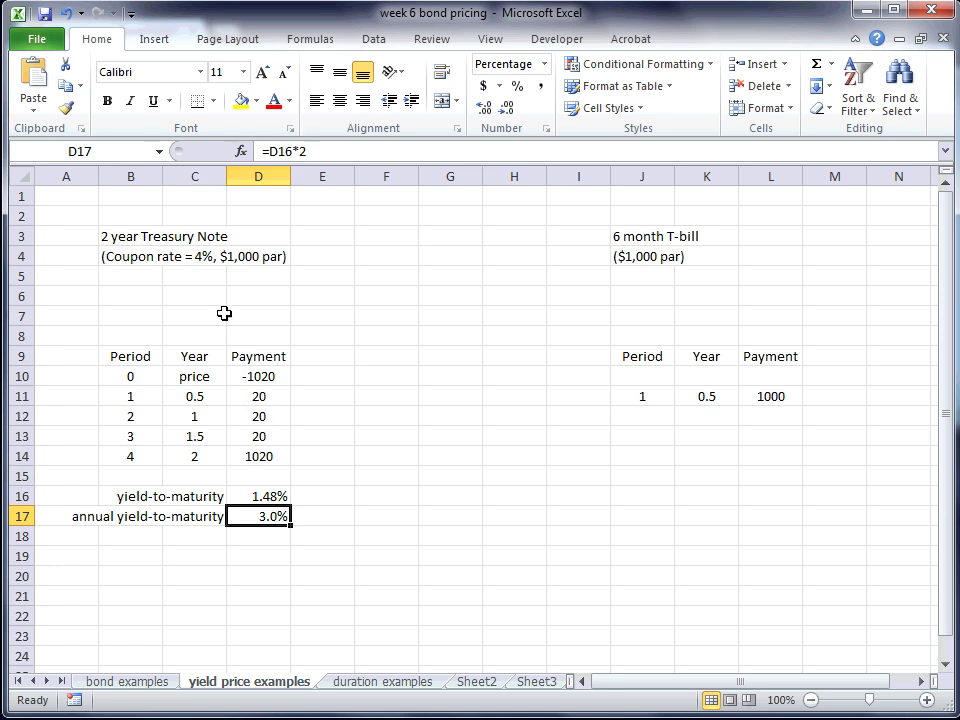
left_click(137, 260)
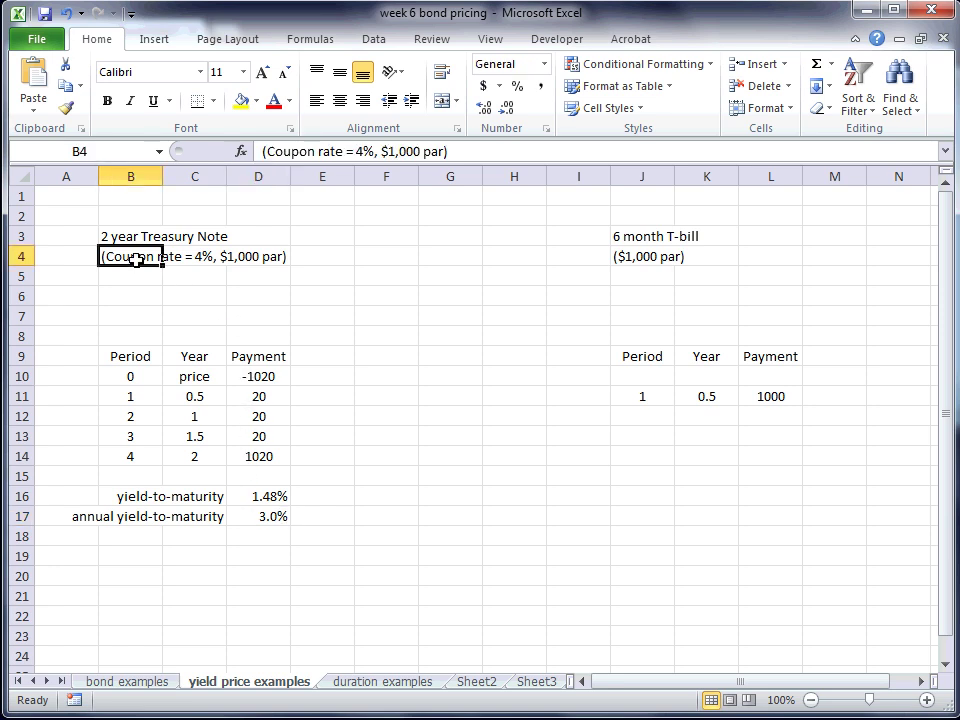
Try the note's price in D10 first at -1000 and then at -980
left_click(257, 380)
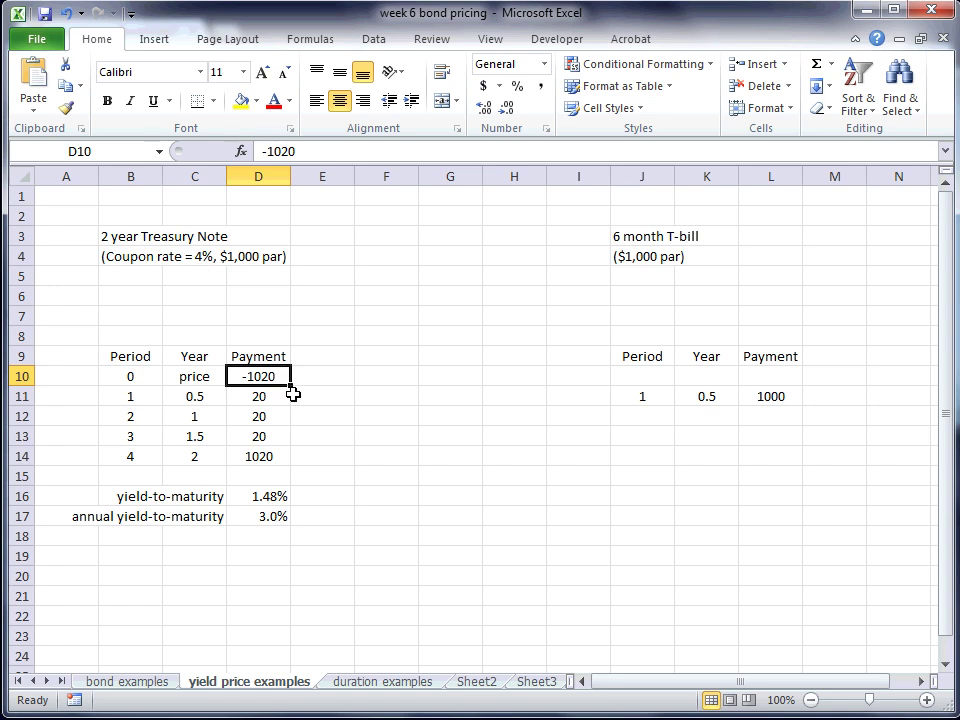
type("-1000")
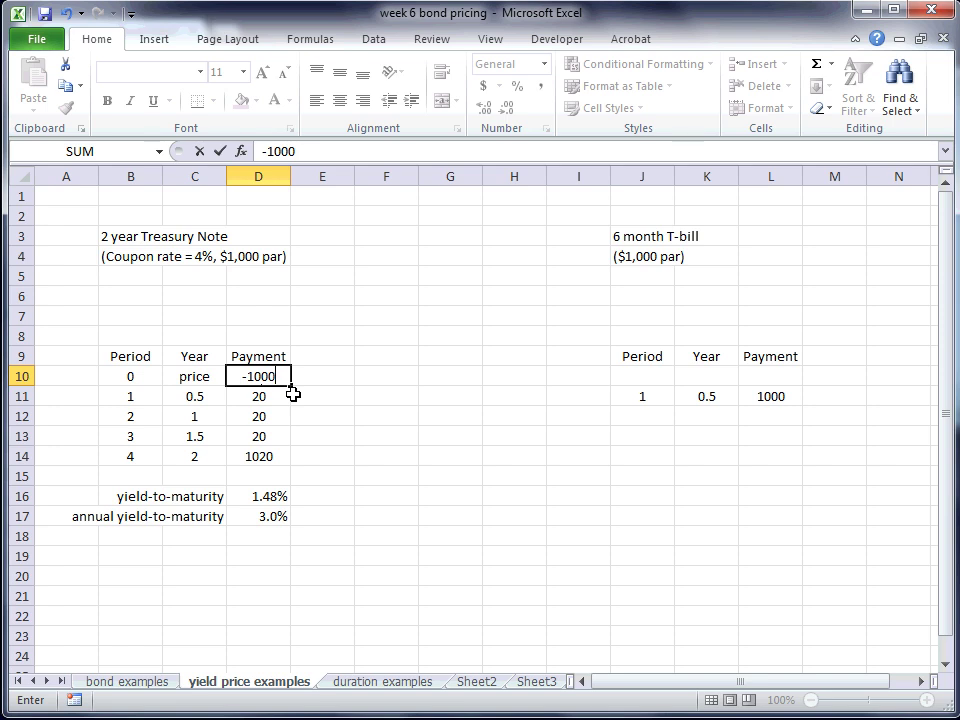
key("Return")
key("Up")
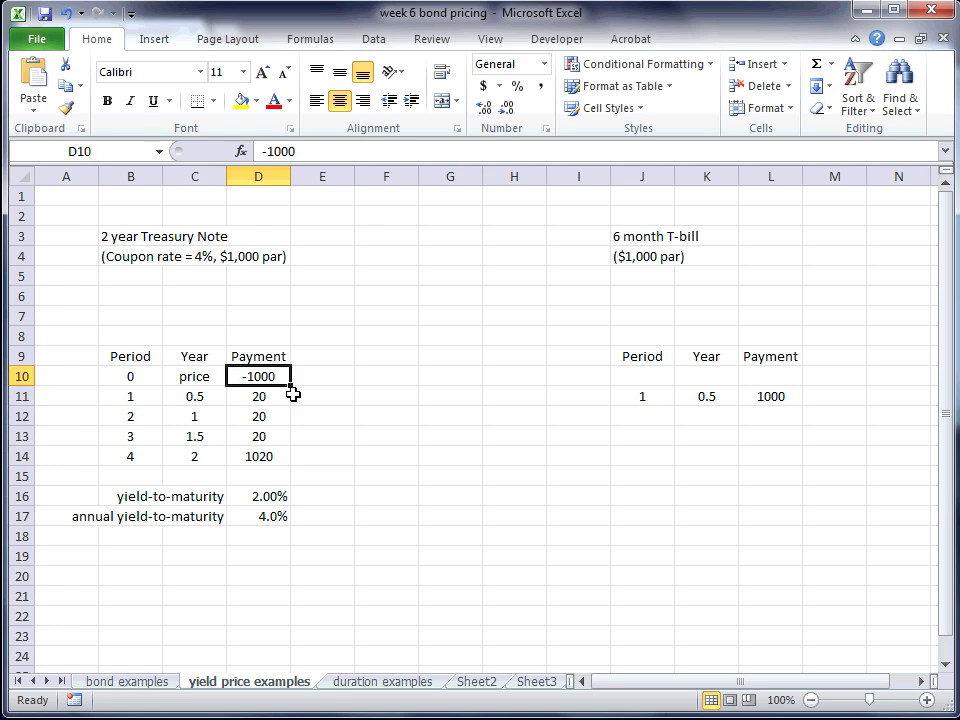
type("-980")
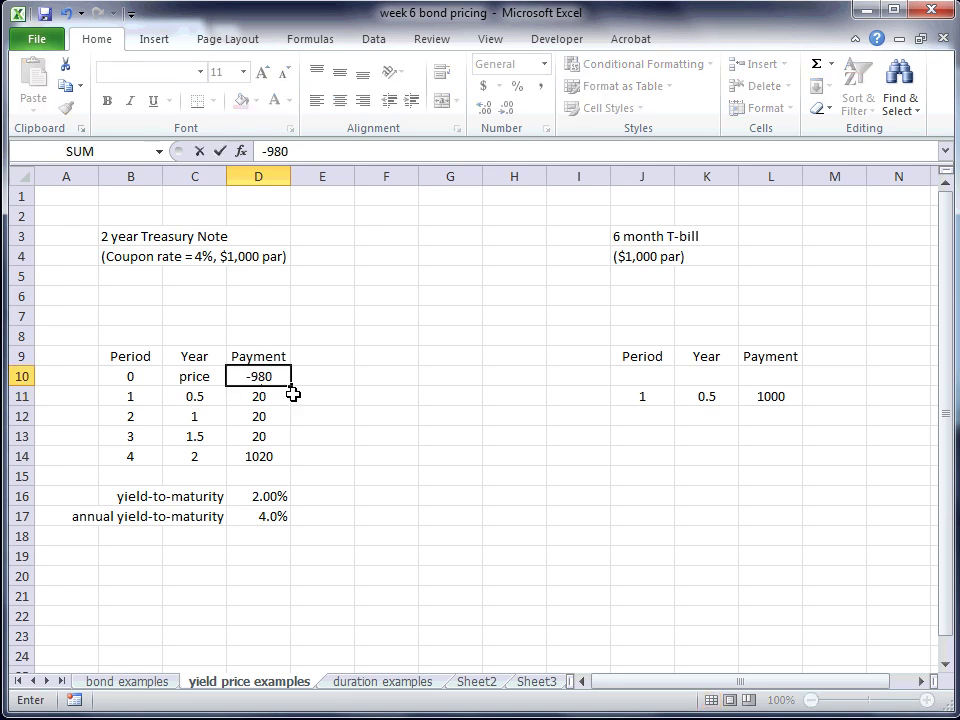
key("Return")
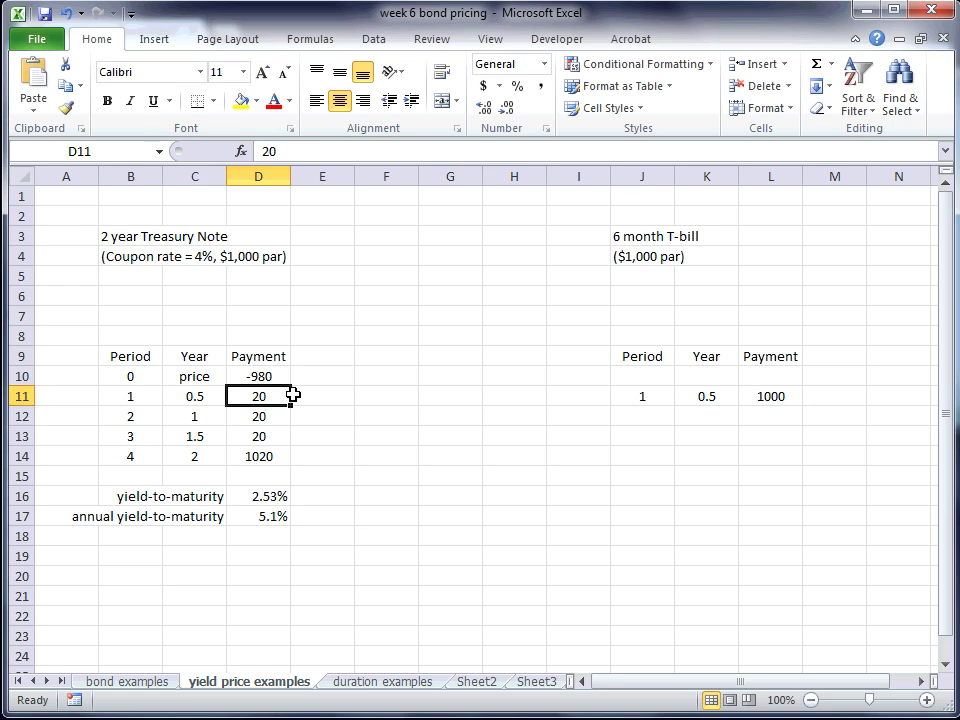
Enter the column headings "price" in B20 and "yield" in C20, below the yield calculations
key("Down")
key("Down")
key("Down")
key("Down")
key("Down")
key("Down")
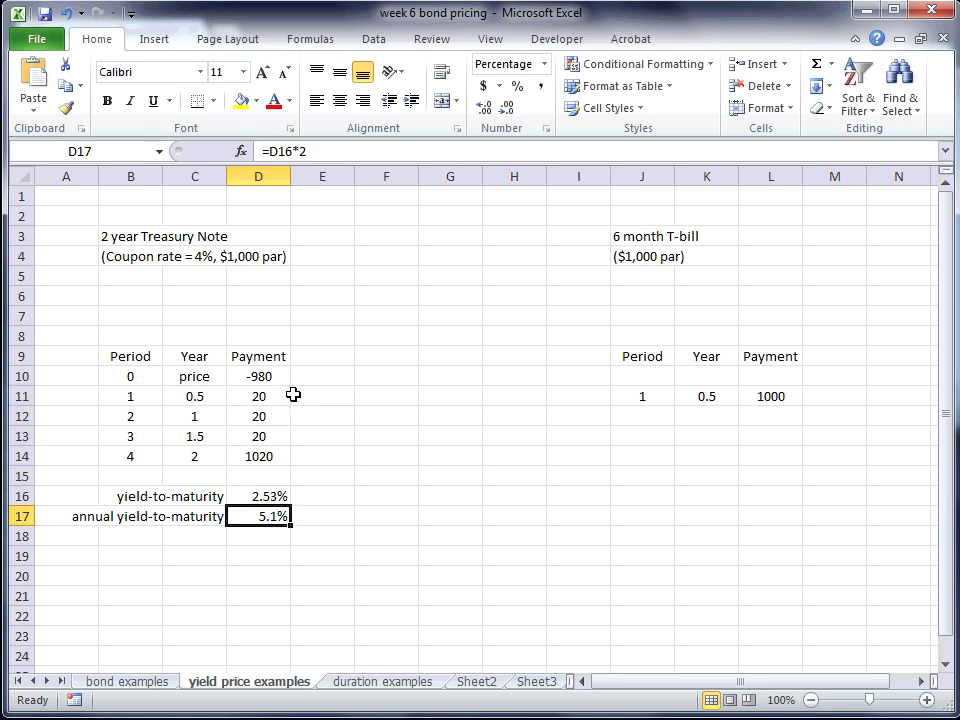
key("Down")
key("Down")
key("Down")
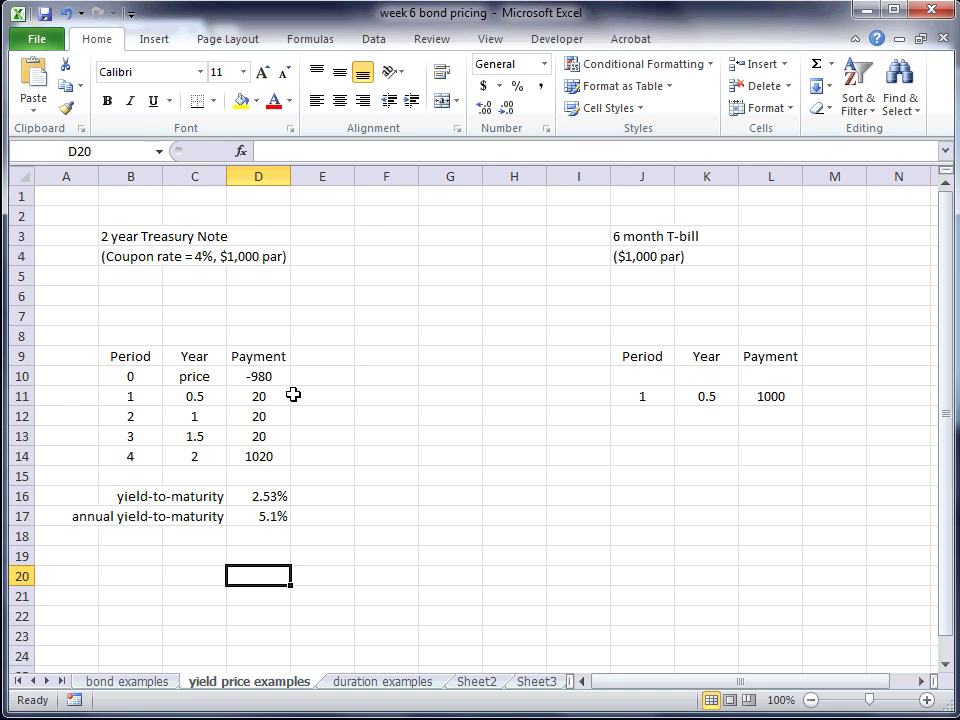
key("Left")
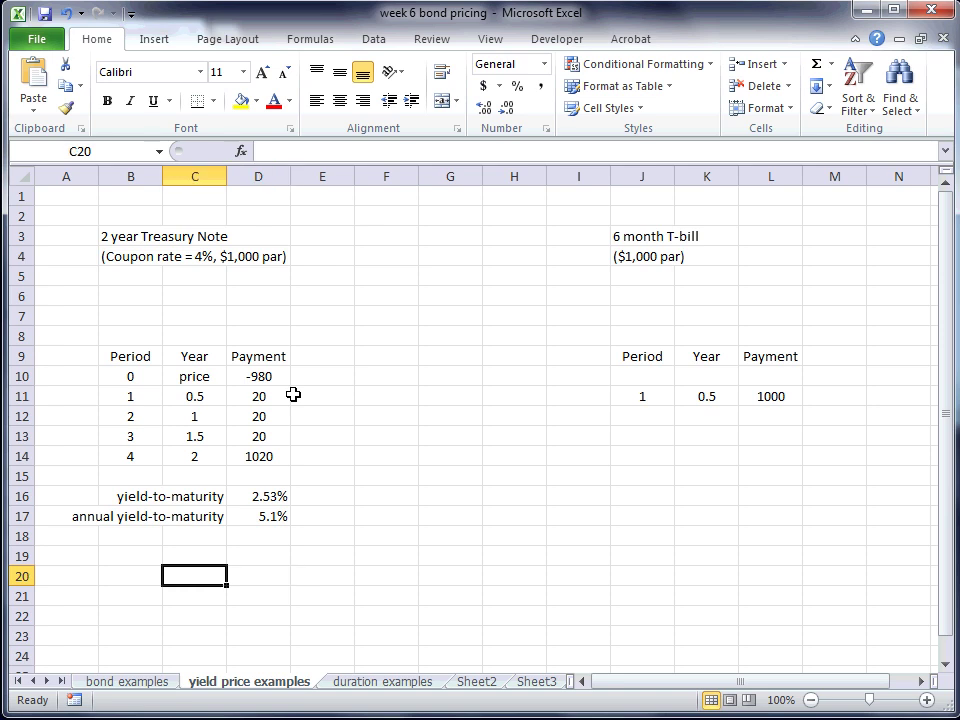
key("Left")
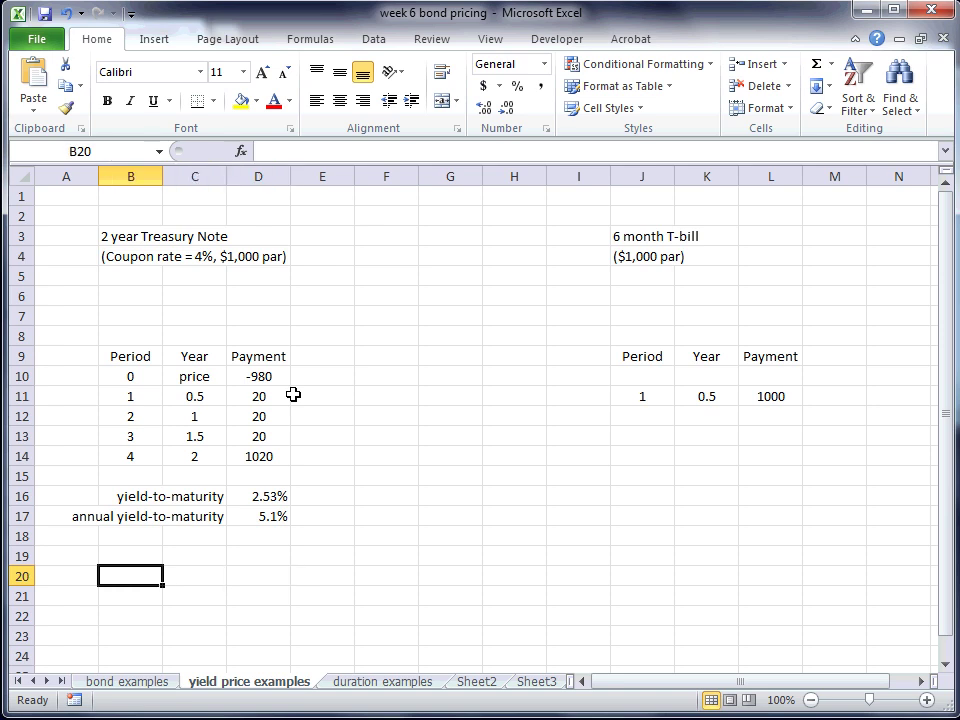
type("pr")
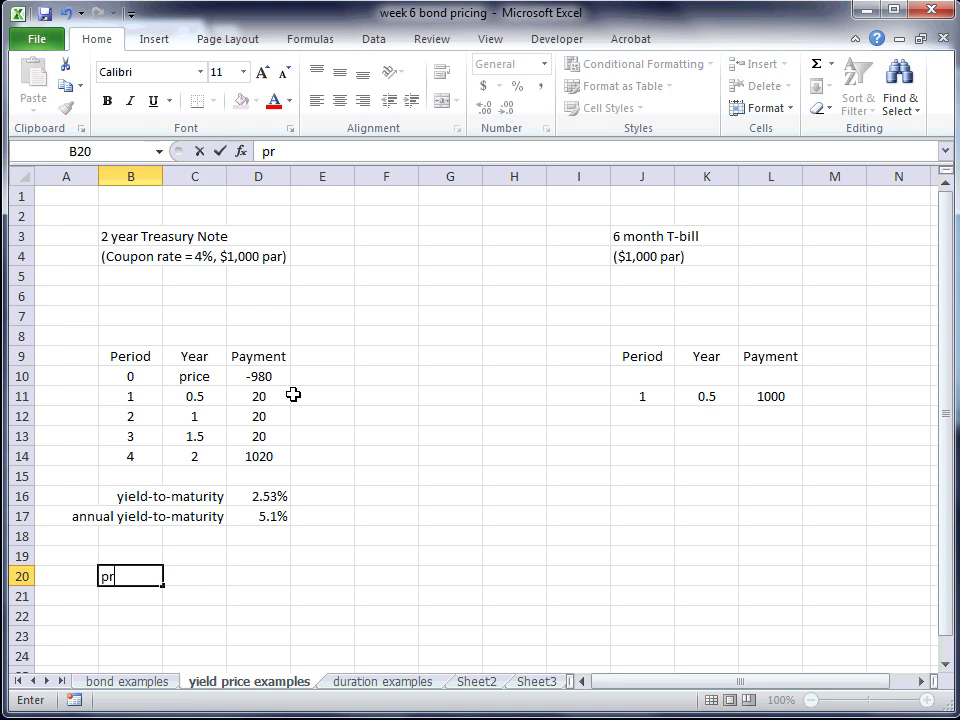
type("icd")
key("Right")
key("Left")
type("price")
key("Right")
type("yield")
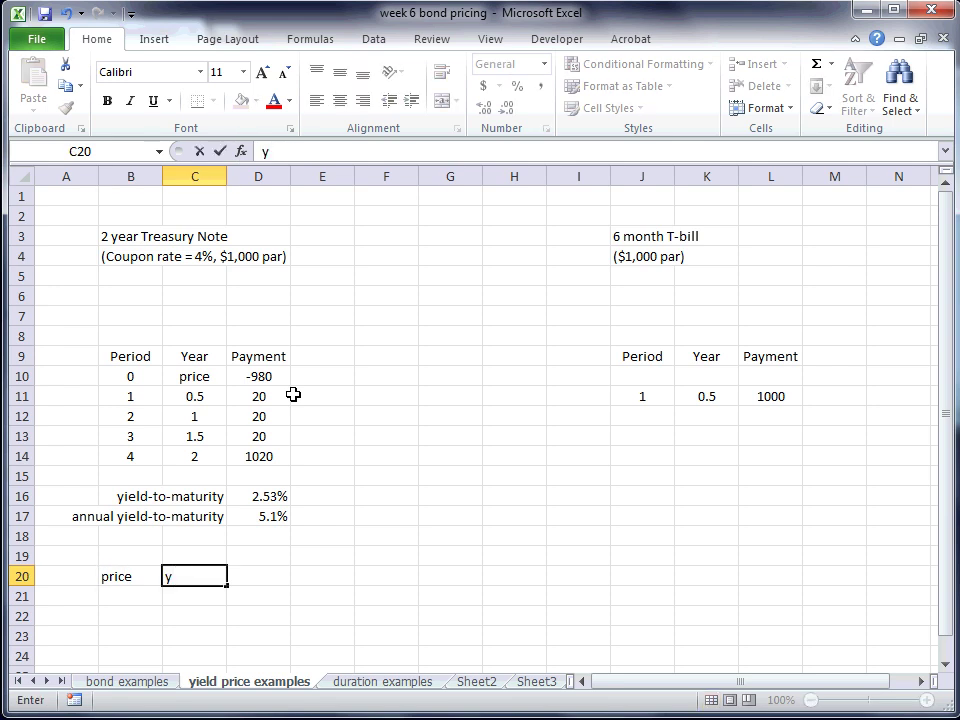
key("Return")
Record the first price-yield pair below the headings: 980 in B21 and 5.1 in C21
key("Left")
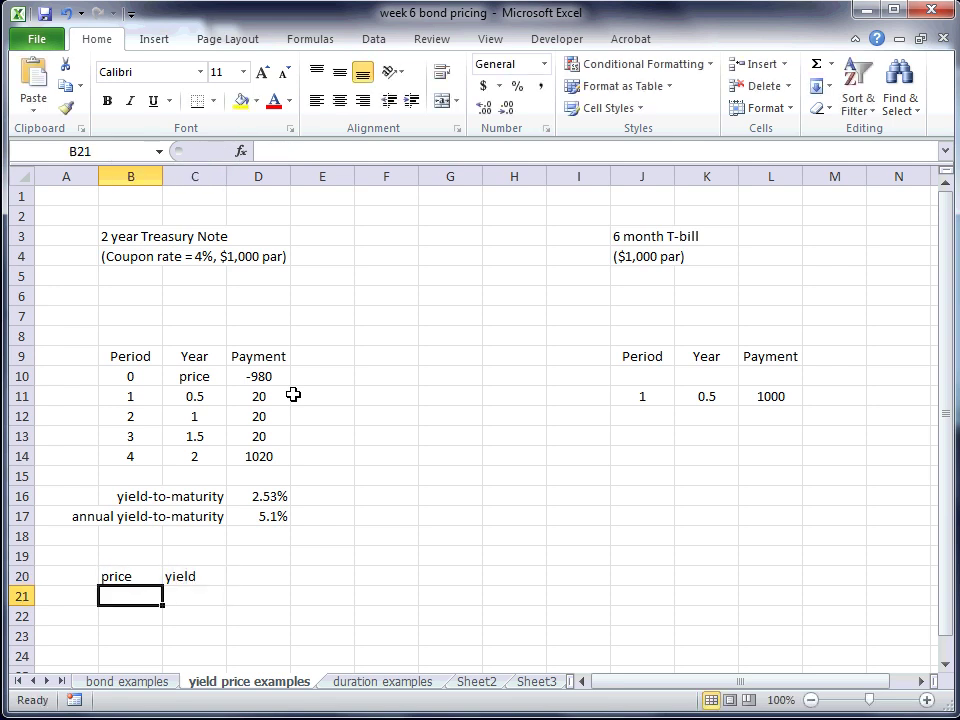
type("980")
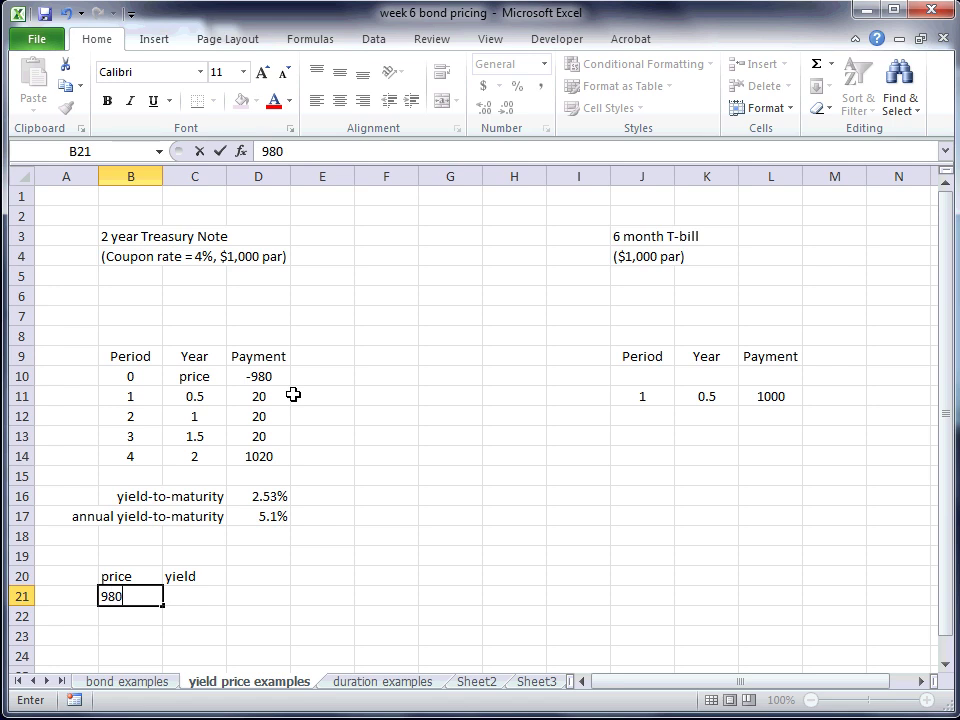
key("Right")
type("5.1")
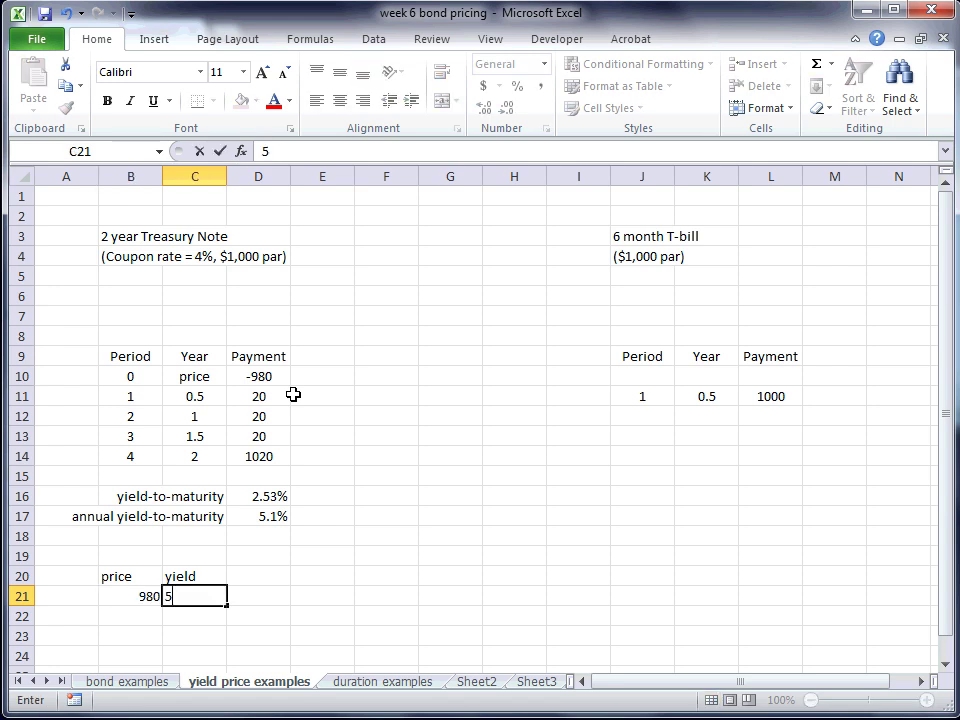
key("Return")
Record the second price-yield pair: 1000 in B22 and 4.0 in C22
key("Left")
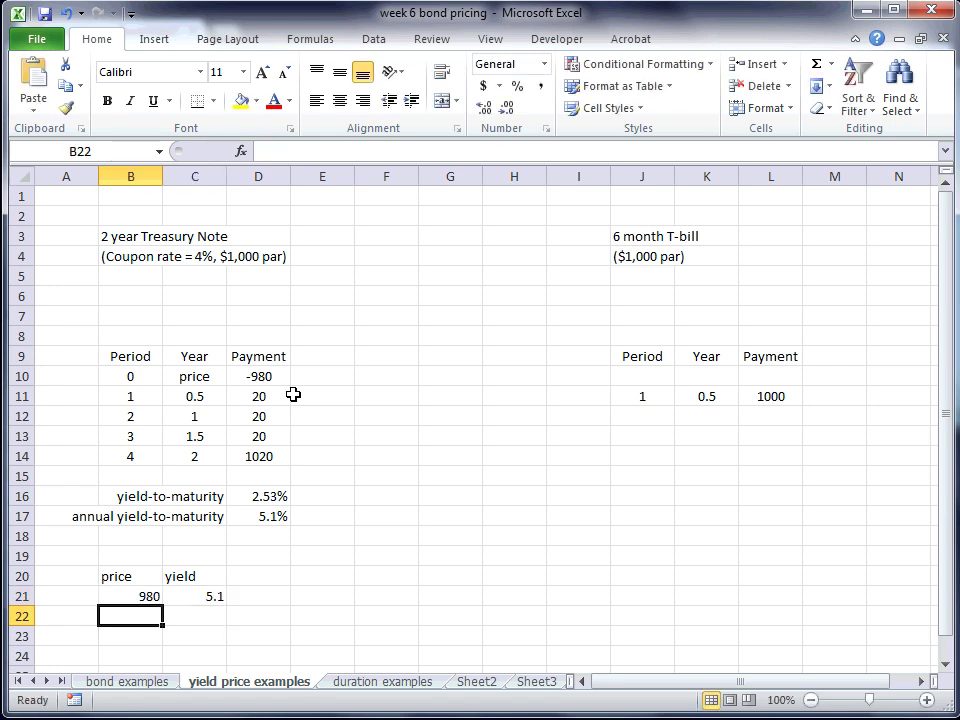
type("1000")
key("Right")
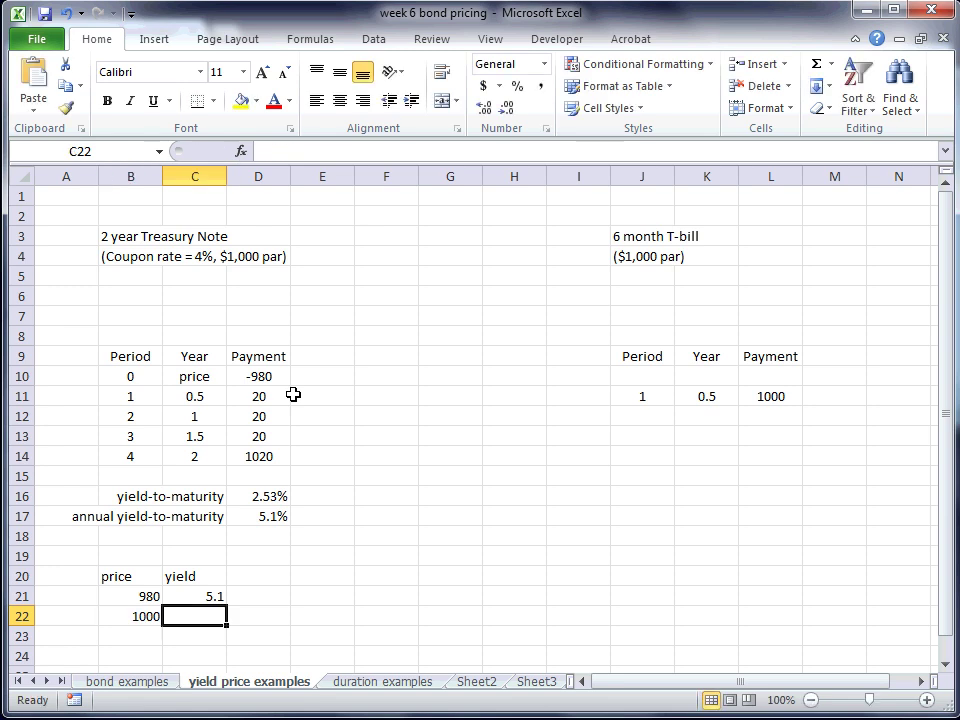
type("4.0")
key("Return")
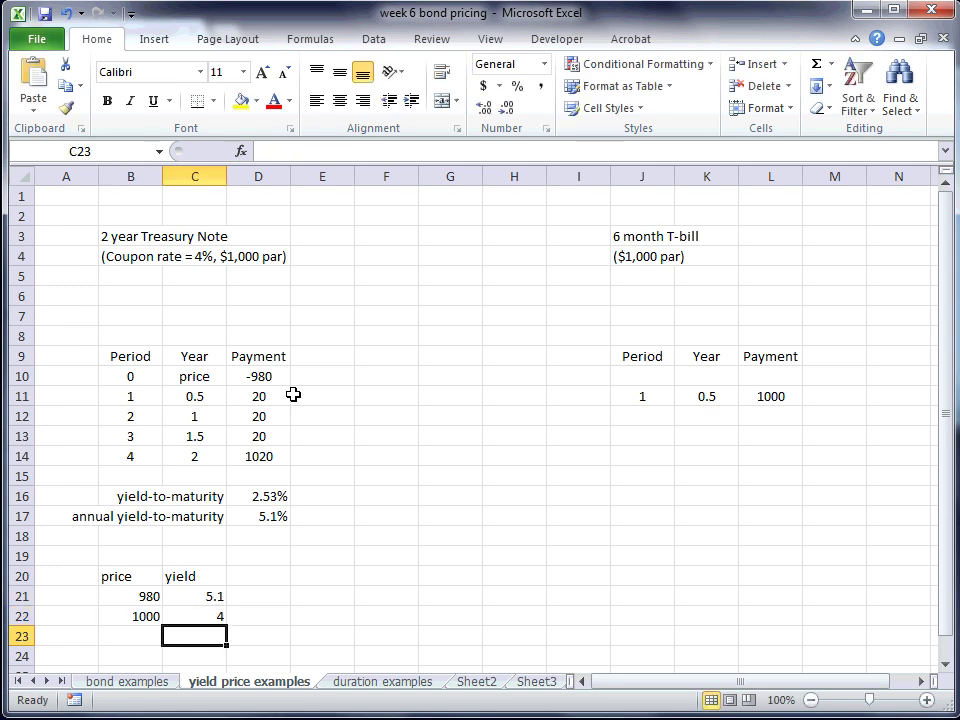
Set the note's price in D10 to -1020
key("Left")
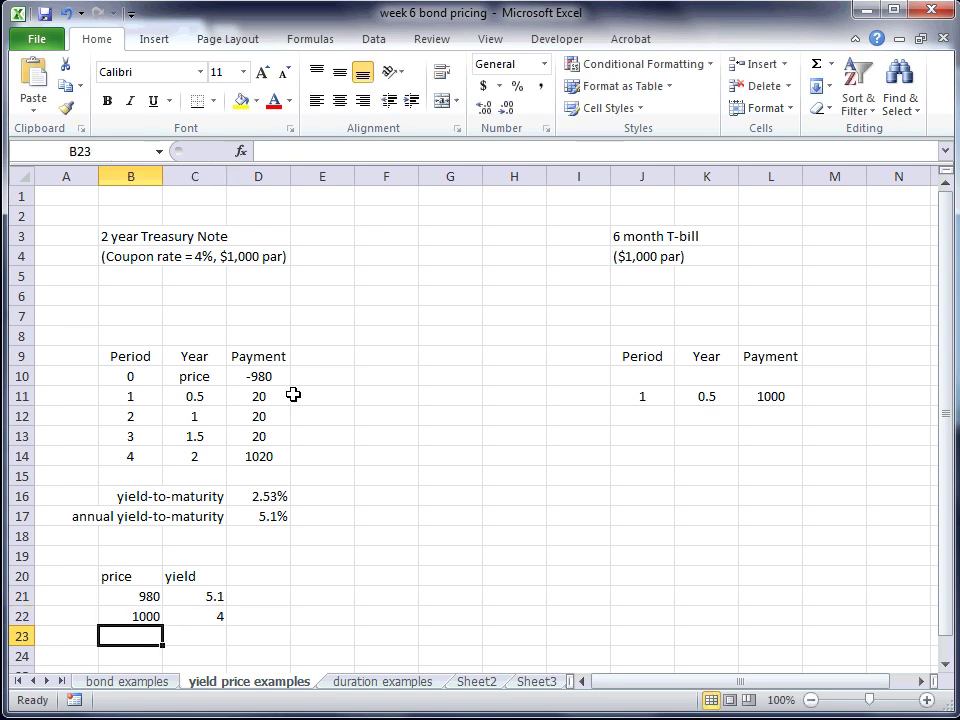
left_click(262, 378)
type("-1020")
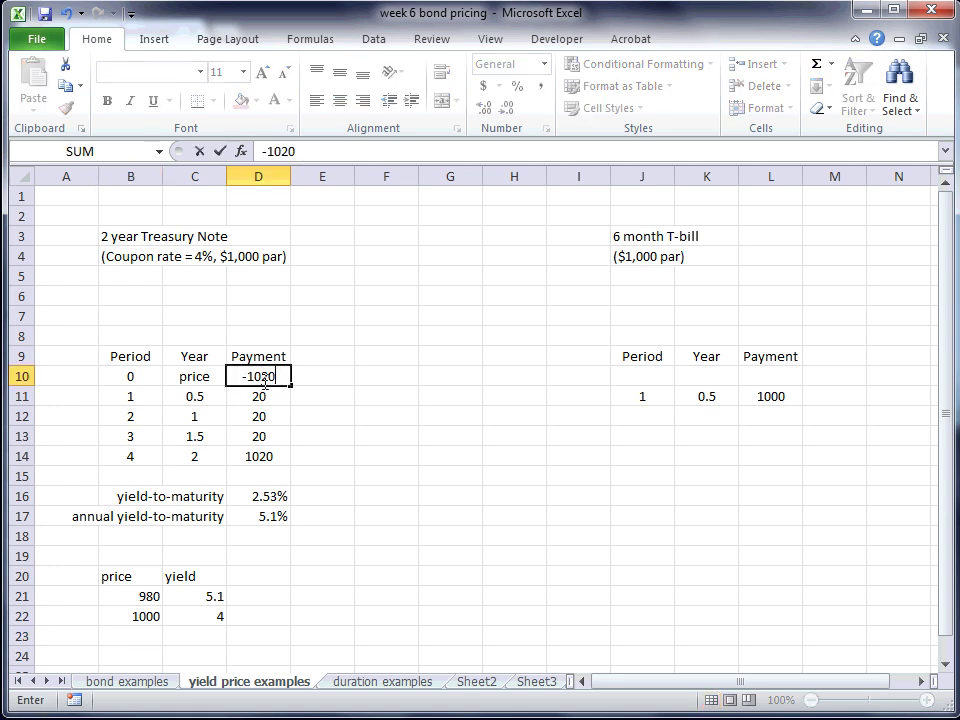
key("Return")
key("Return")
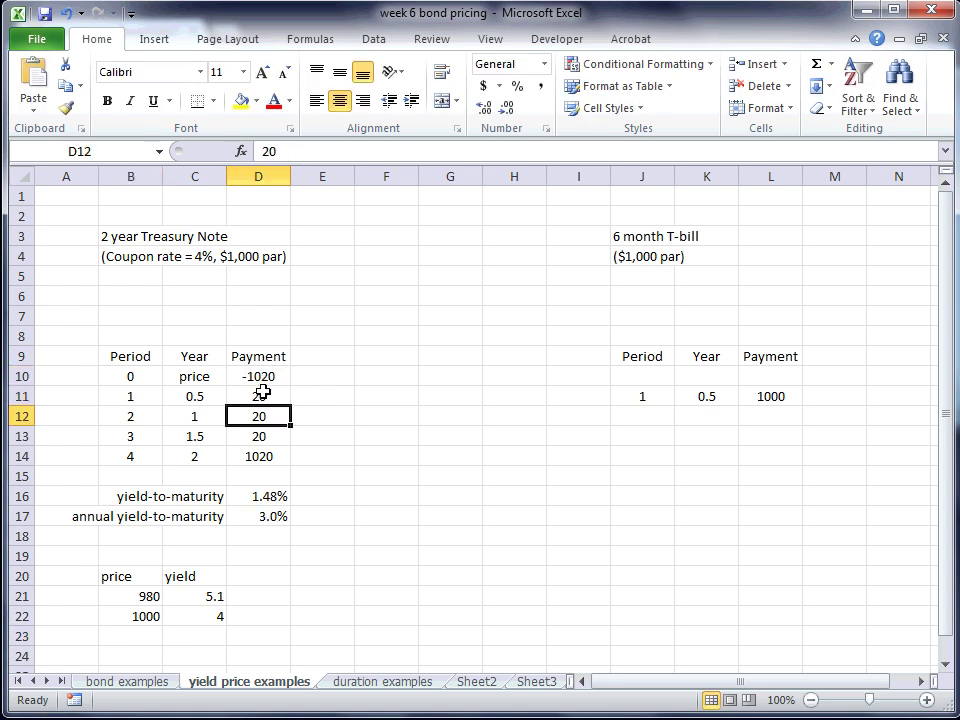
Record the third price-yield pair: 1020 in B23 and 3 in C23
left_click(214, 635)
type("3")
key("Left")
type("1020")
key("Return")
key("Up")
key("Up")
key("Up")
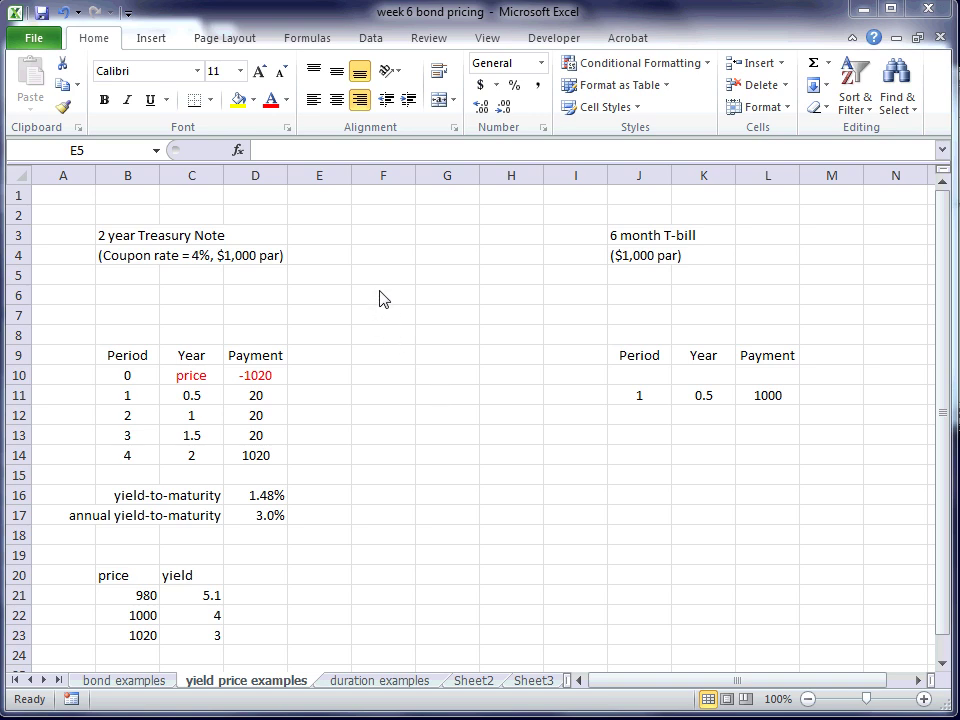
Enter the label "yield-to-maturity (annual)" in E5, below the coupon rate line
left_click(341, 291)
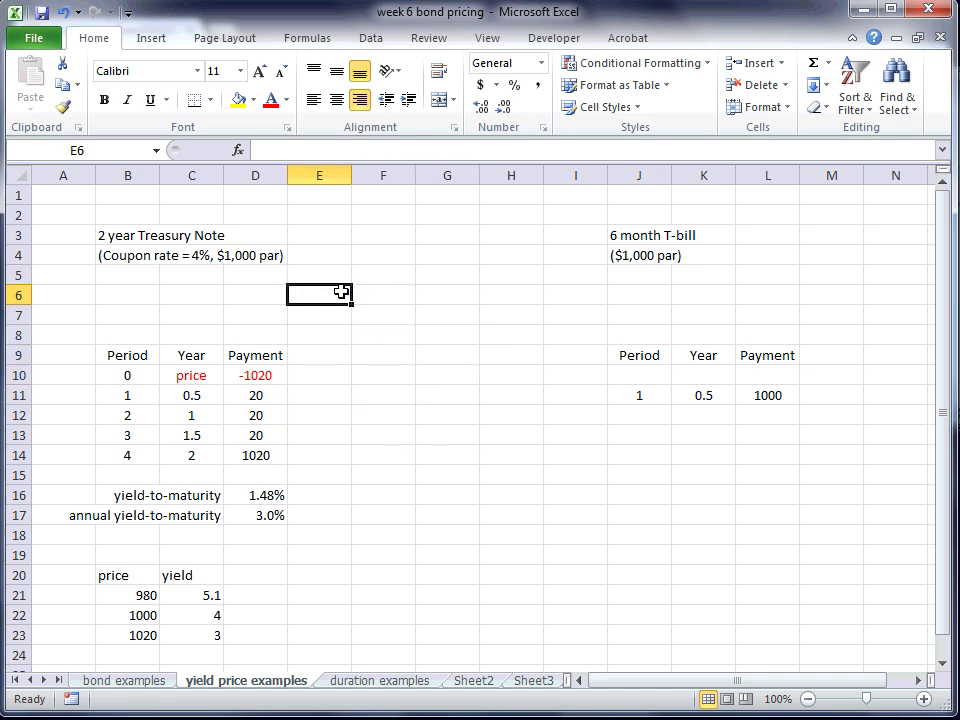
key("Up")
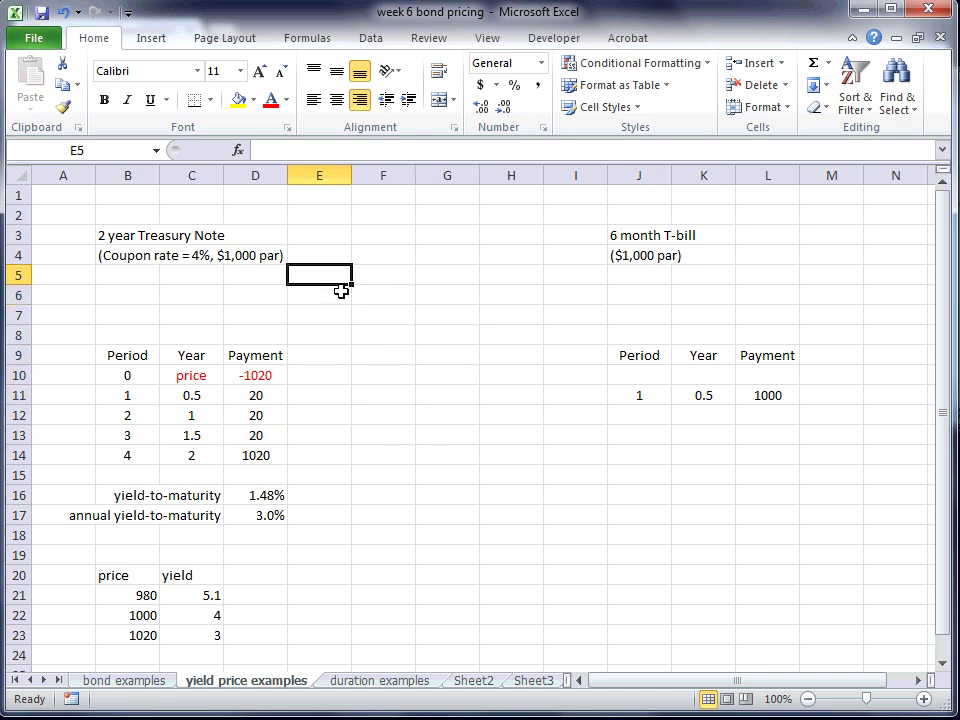
type("yiel")
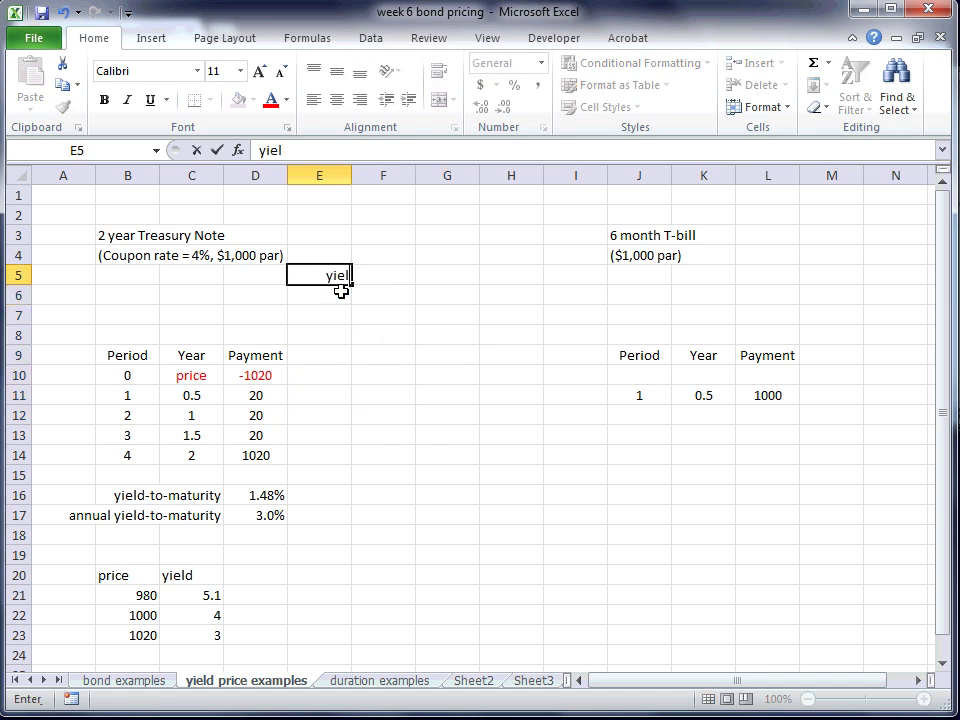
type("d-to-maturity")
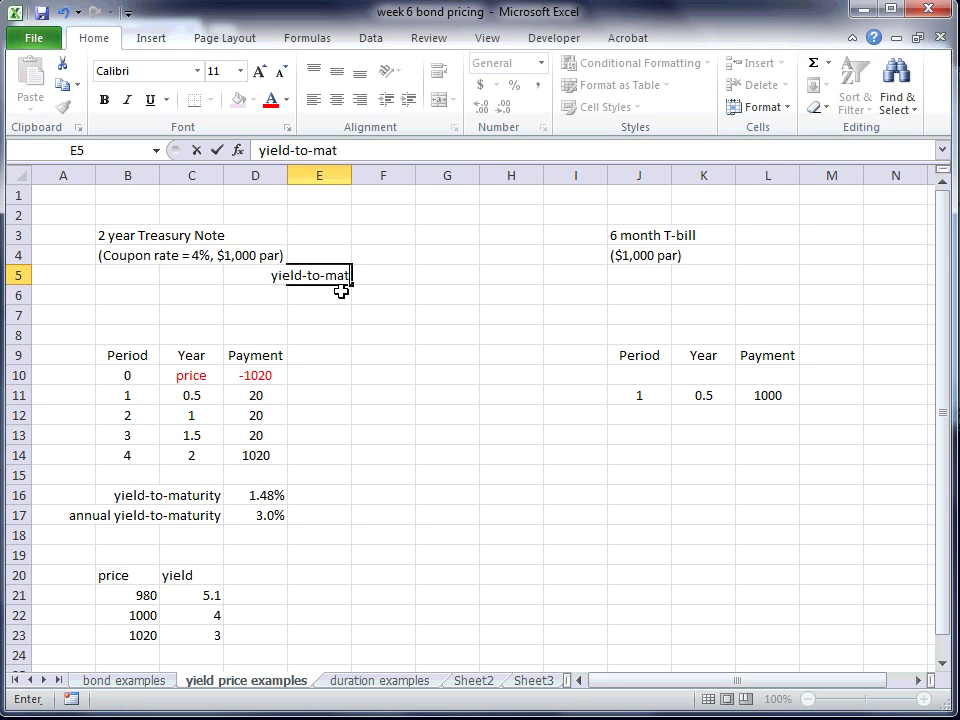
key("Return")
key("Up")
key("F2")
type("(annual)")
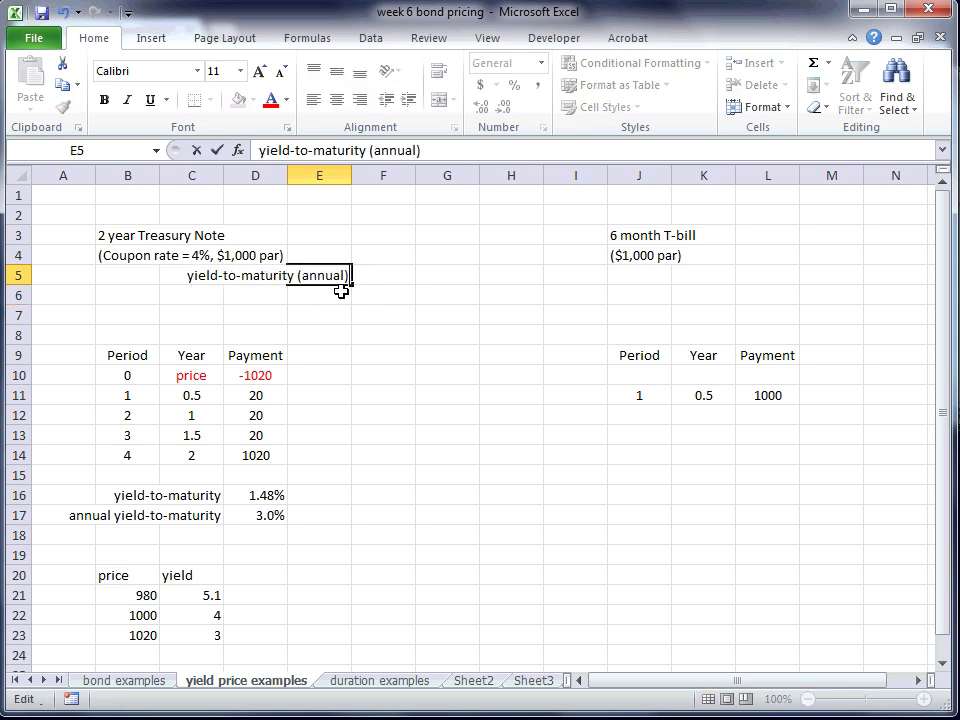
Enter the annual yield .04 in F5, beside its label
key("Tab")
type(".04")
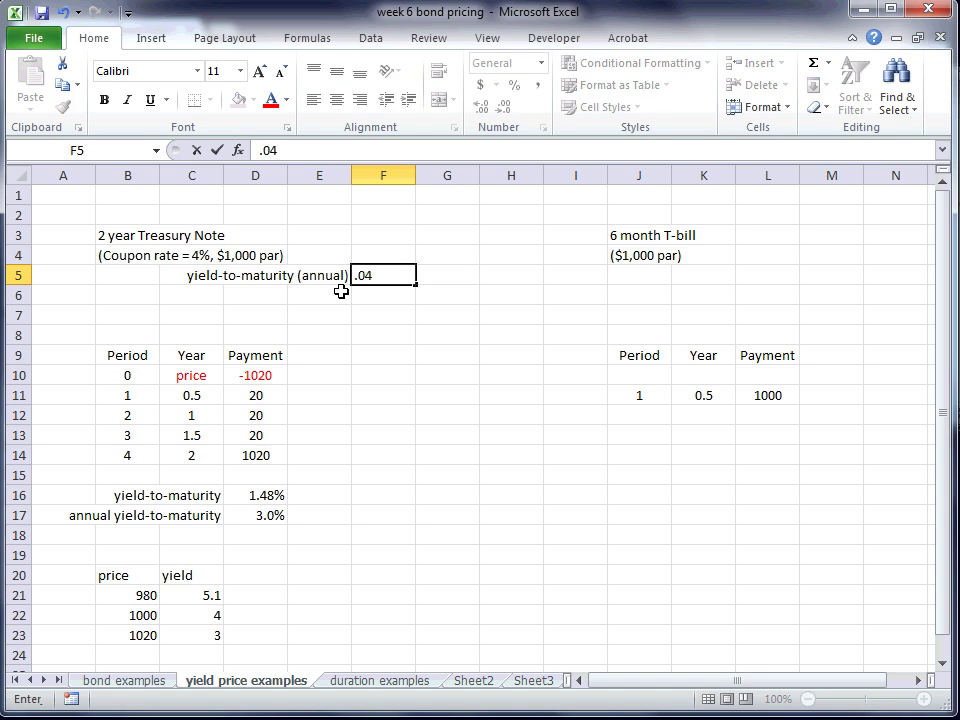
key("Return")
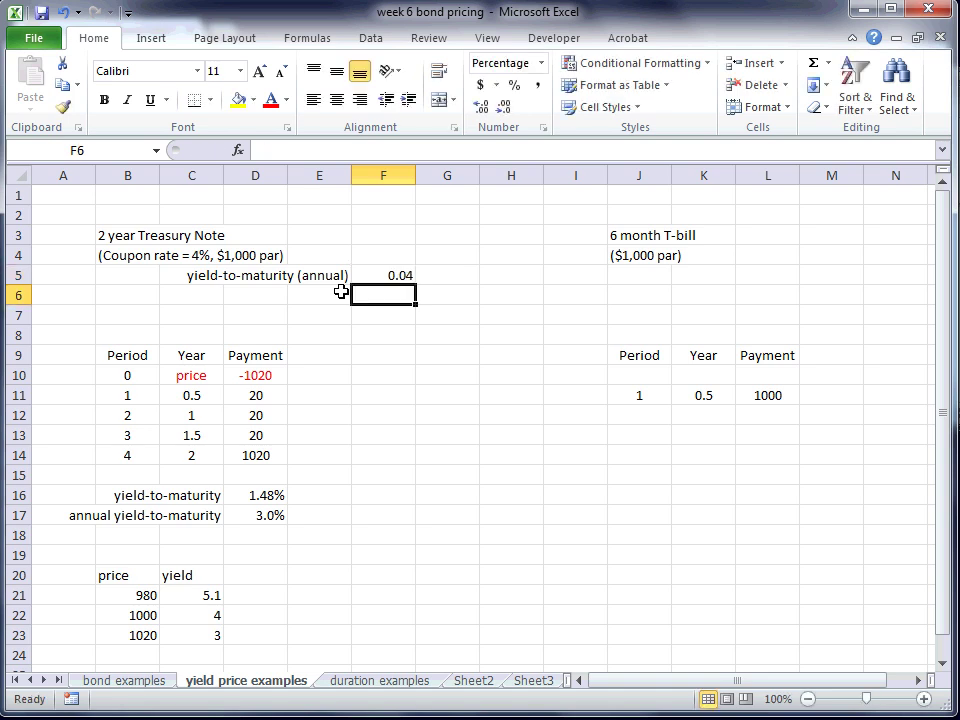
Enter the label "semi-annual" in E6, below the annual yield label
left_click(340, 291)
type("sem")
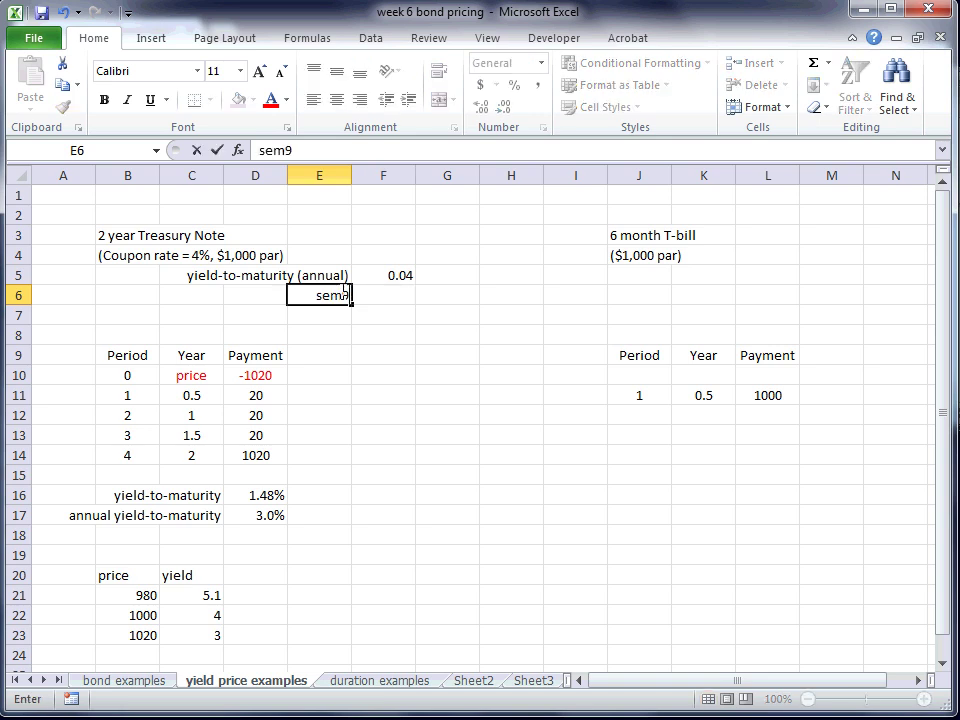
type("i-an")
type("nual")
key("Return")
Calculate the semi-annual yield in F6 by dividing the annual yield in F5 by 2
left_click(340, 291)
key("Right")
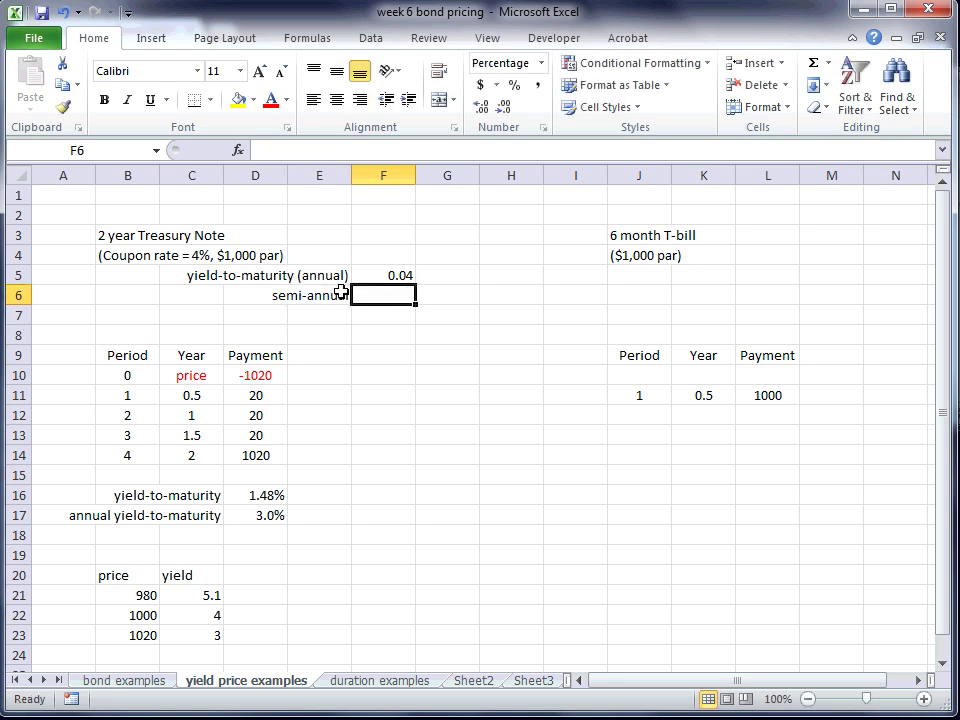
type("=")
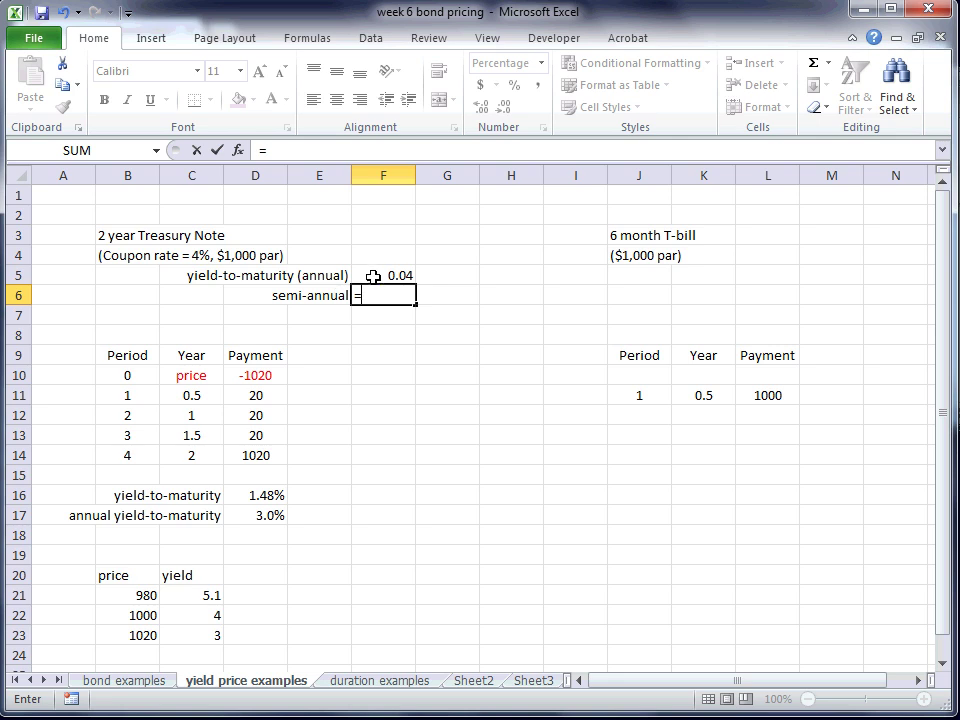
left_click(373, 276)
type("/2")
key("Return")
Enter the two-line column heading "discount" in F8 and "factor" in F9
key("Down")
key("Down")
key("Down")
key("Down")
key("Up")
key("Up")
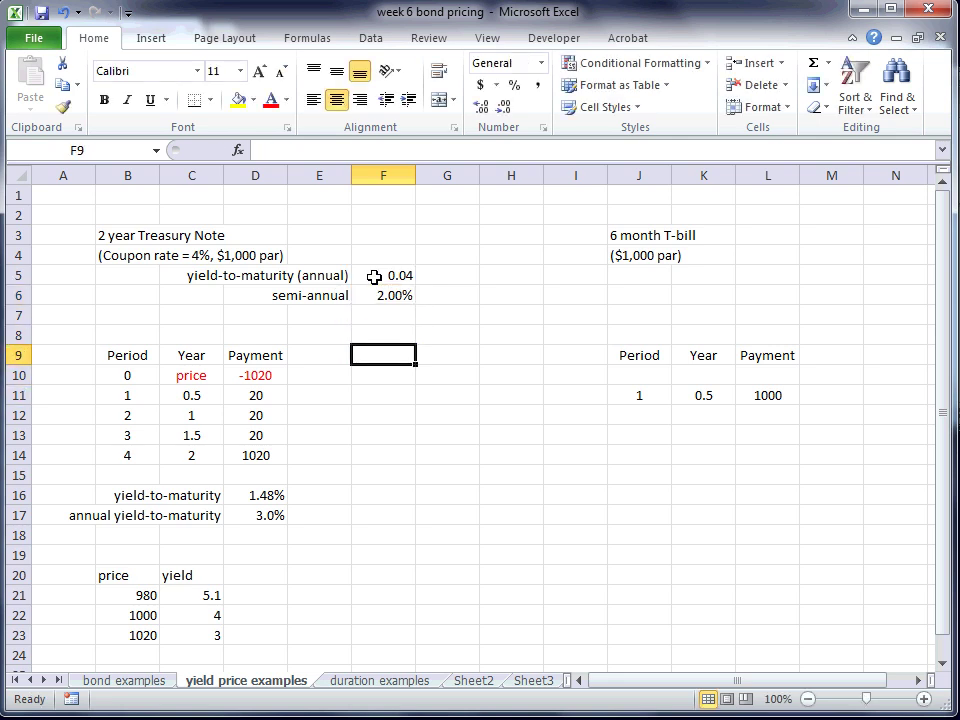
key("Up")
type("discount")
key("Return")
type("factor")
Enter the two-line column heading "discounted" in G8 and "cash flow" in G9
key("Up")
key("Right")
type("discounted")
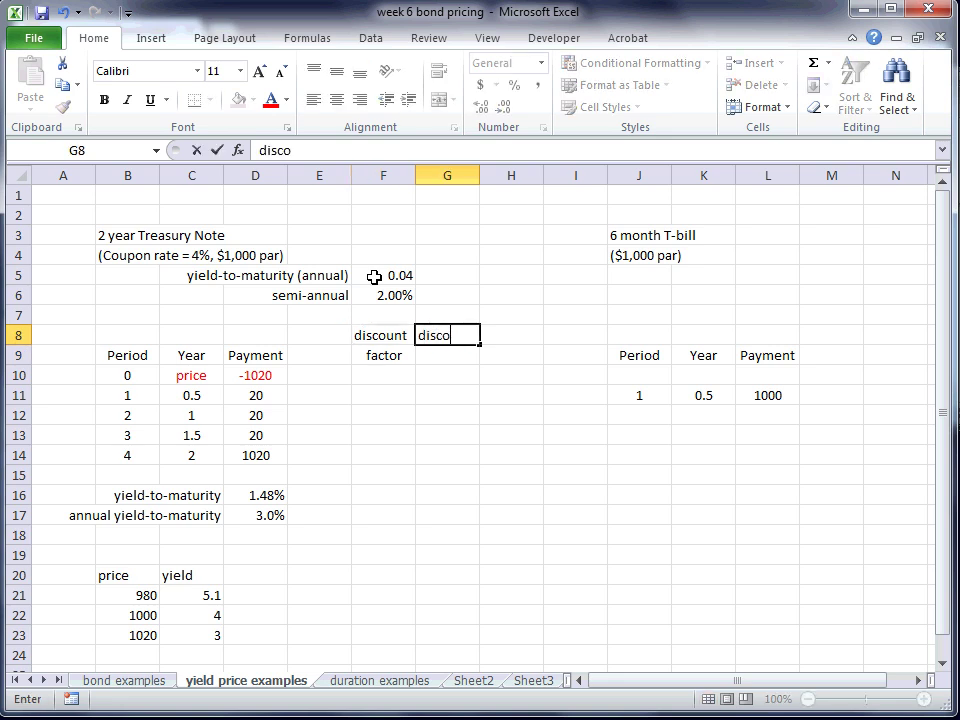
key("Return")
type("cash flow")
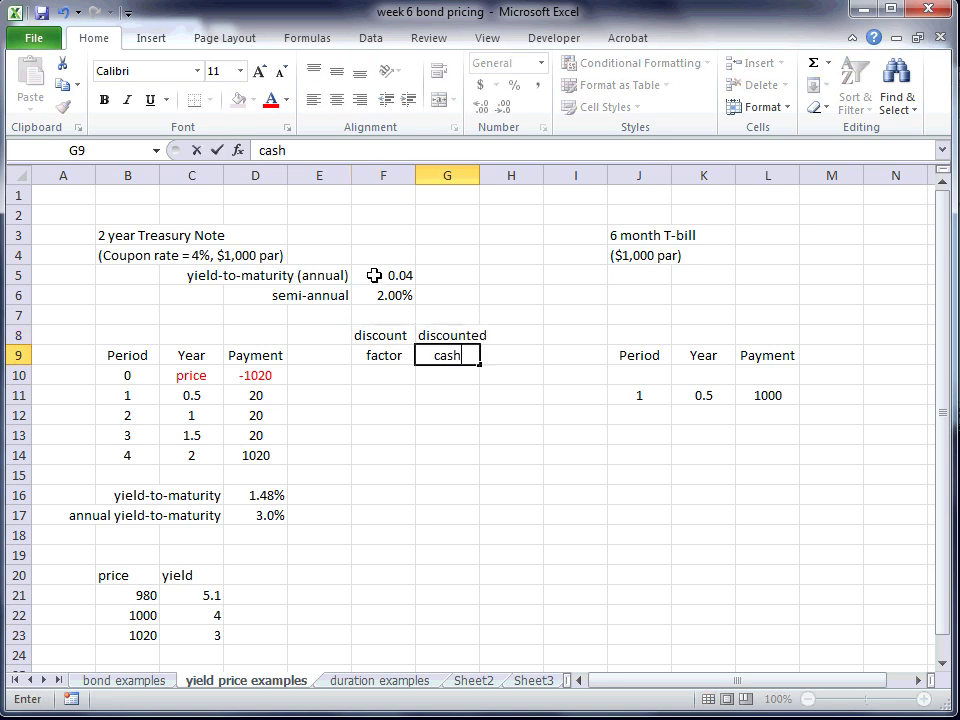
key("Return")
key("Return")
key("Left")
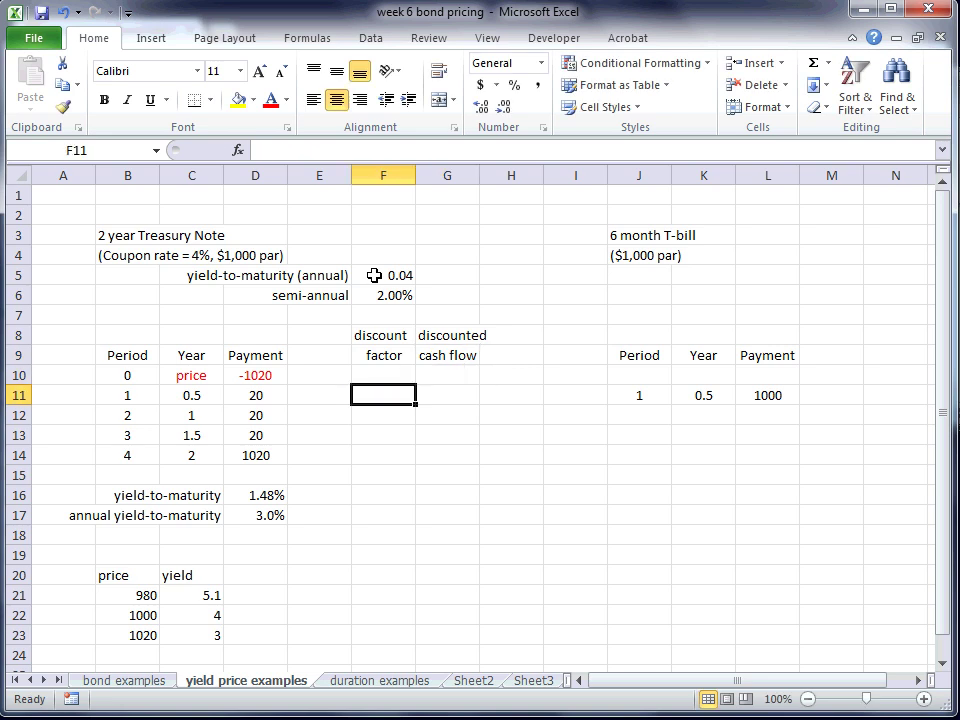
Calculate the period 1 discount factor in F11 with the formula =1/(1+F6)^B11
type("=")
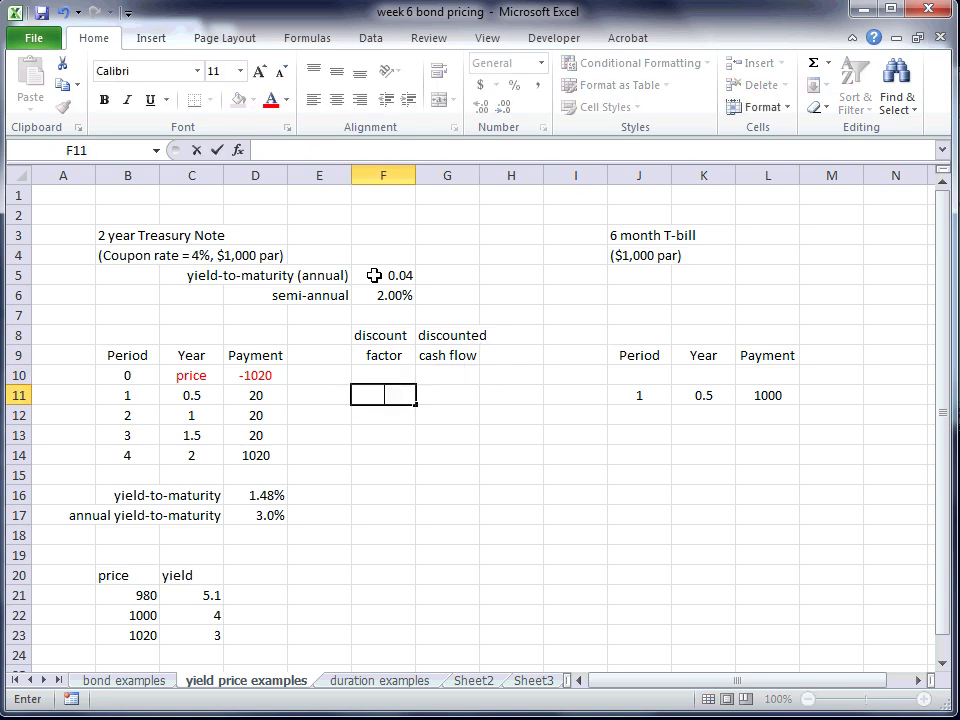
type("1/(")
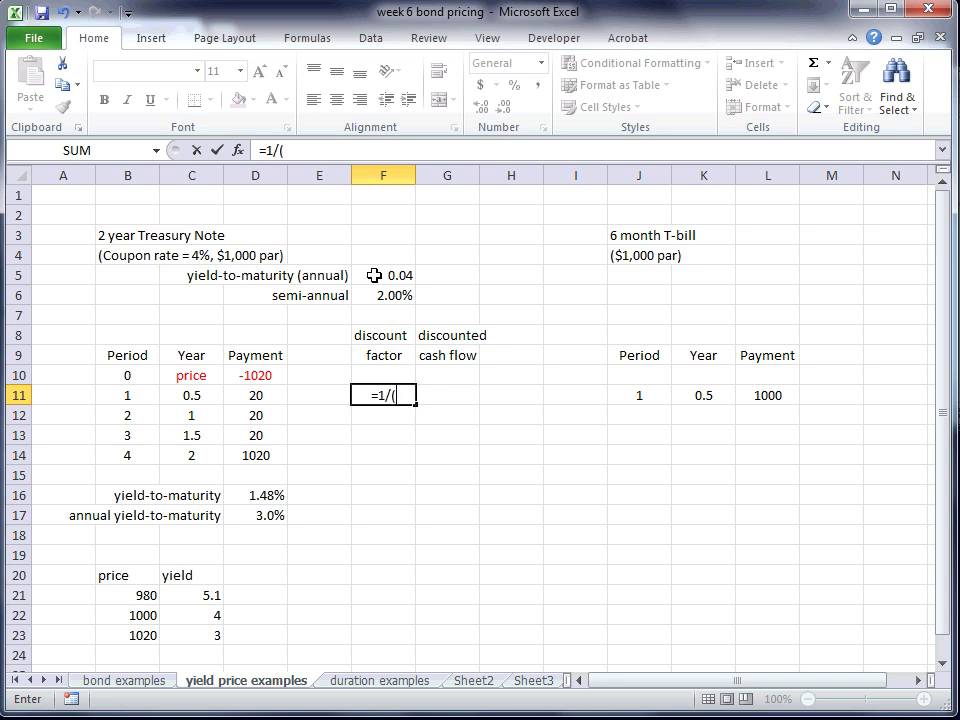
type("1+")
left_click(372, 289)
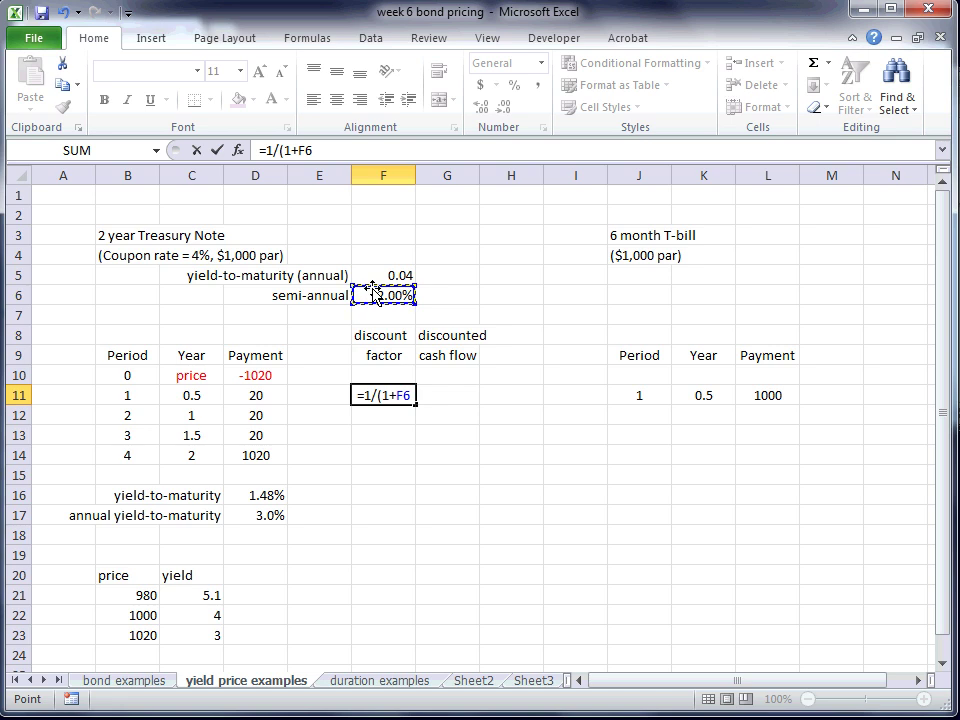
type(")^")
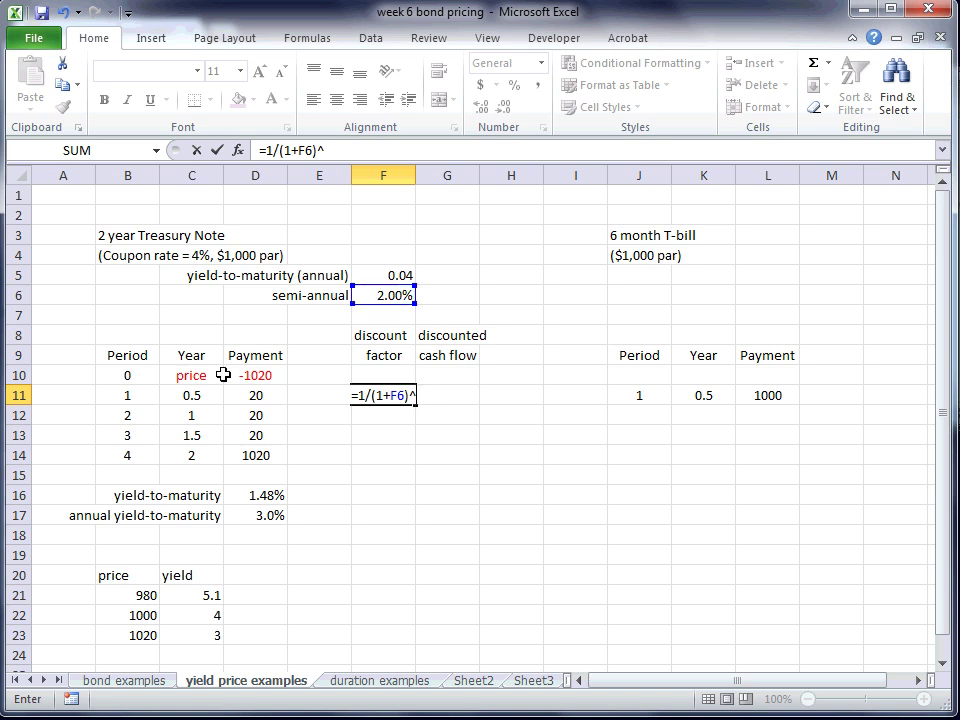
left_click(117, 396)
key("Return")
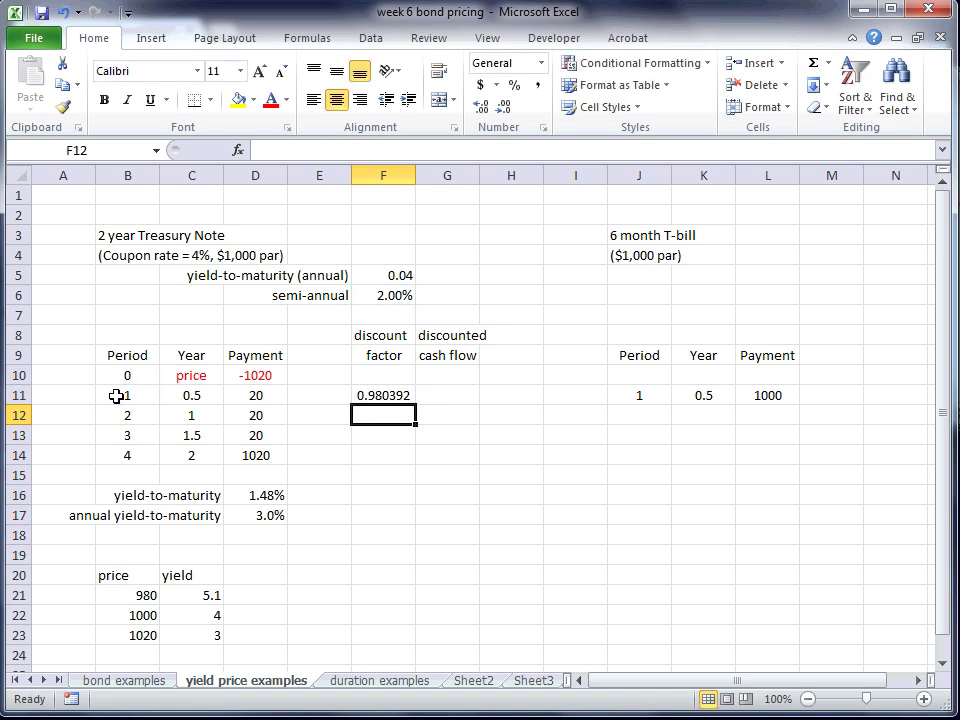
Make the semi-annual yield reference in the F11 discount factor formula absolute, as $F$6
key("Up")
key("F2")
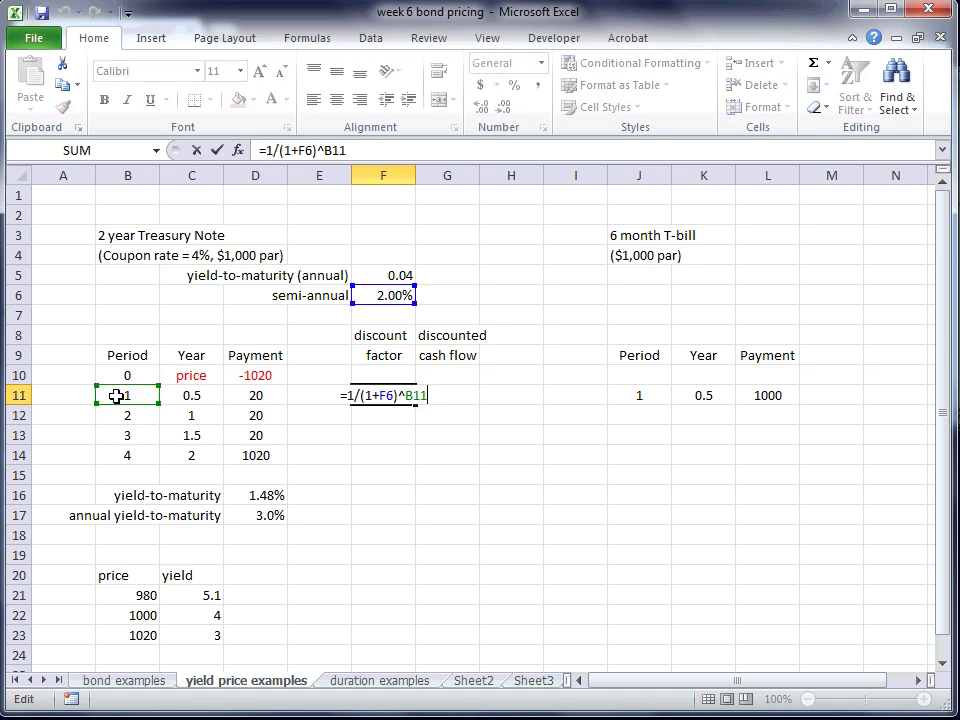
left_click(388, 397)
key("F4")
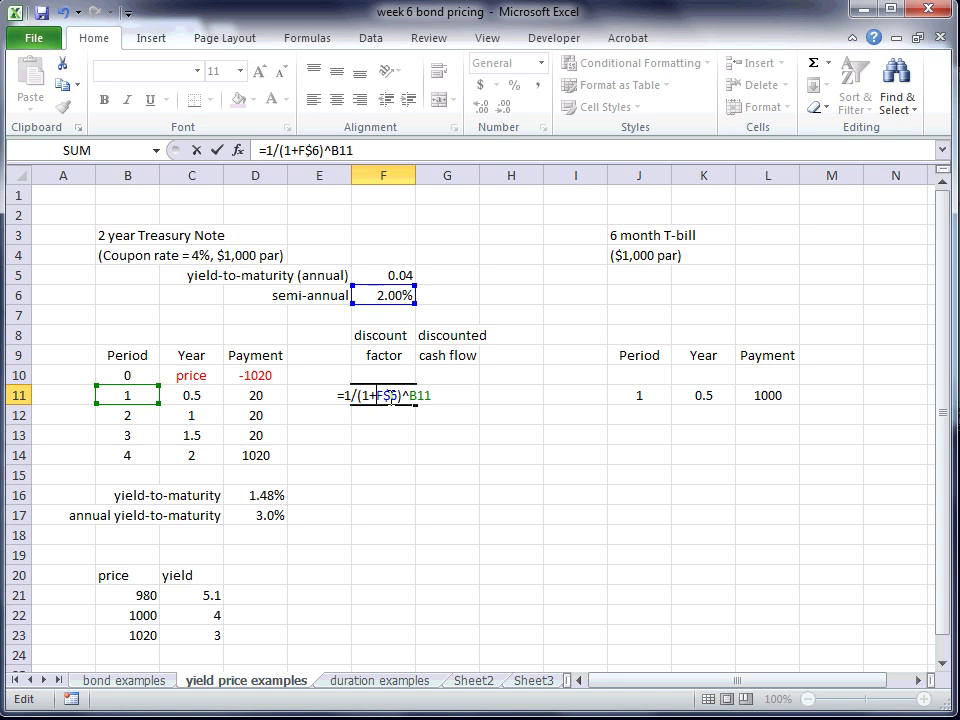
key("Return")
Copy the discount factor formula from F11 down through F14 and check the formula in F14
left_click(382, 394)
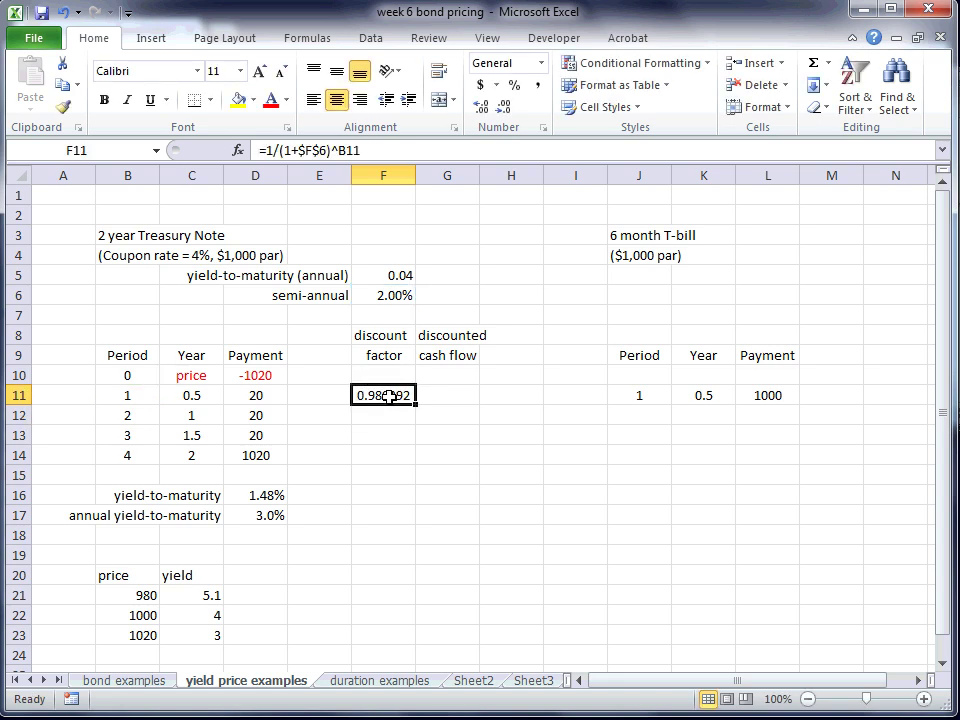
left_click_drag(416, 408, 419, 458)
left_click(412, 435)
key("Down")
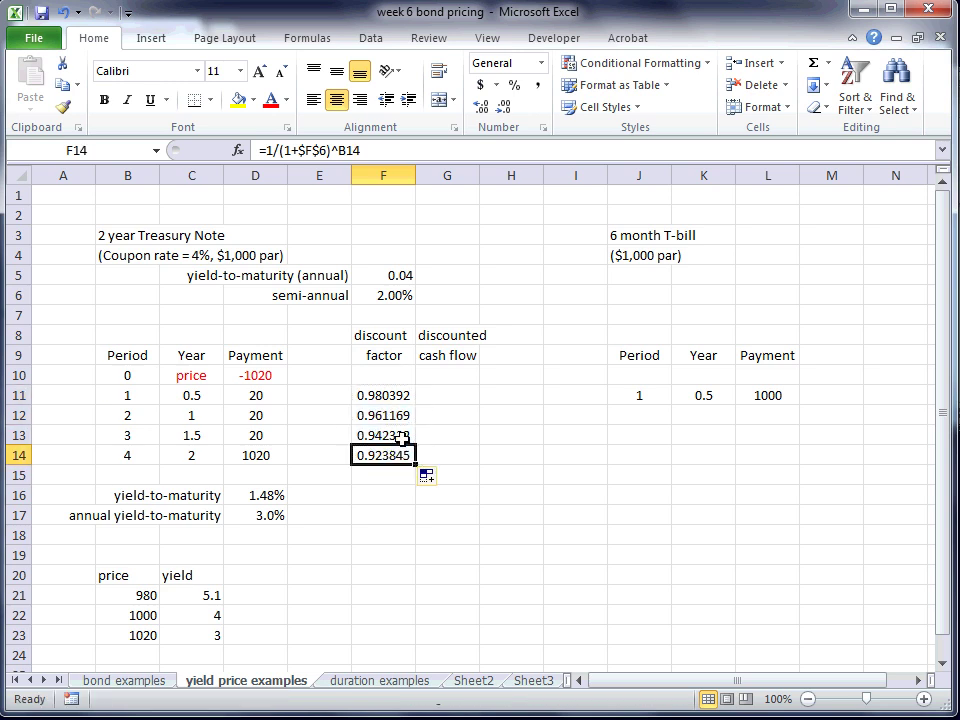
key("F2")
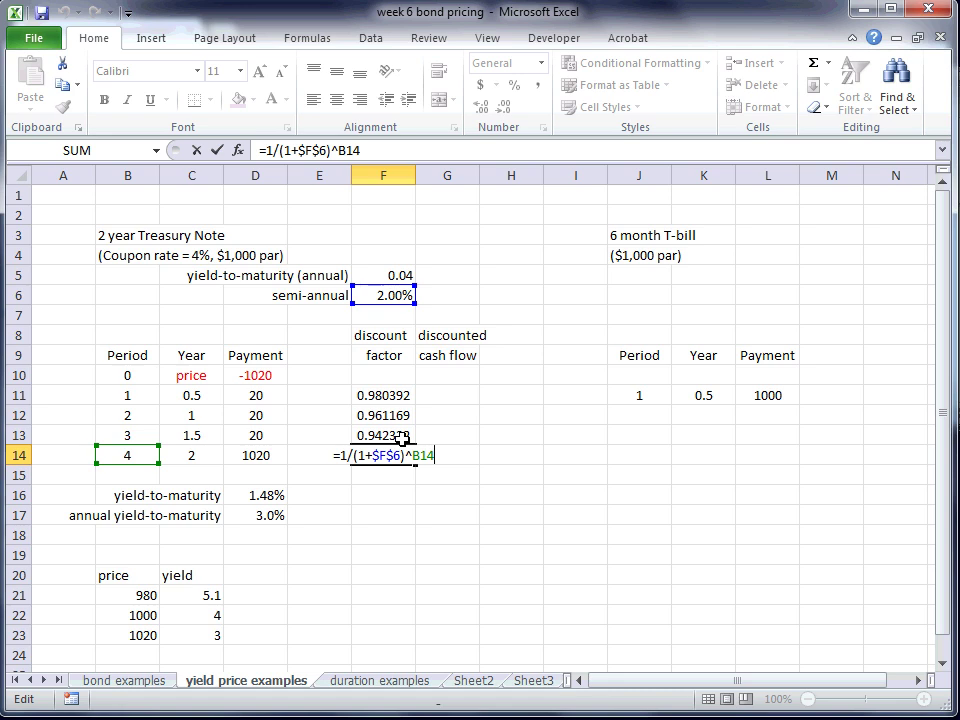
key("Return")
Calculate the period 1 discounted cash flow in G11 by multiplying payment D11 by discount factor F11
key("Up")
key("Up")
key("Up")
key("Up")
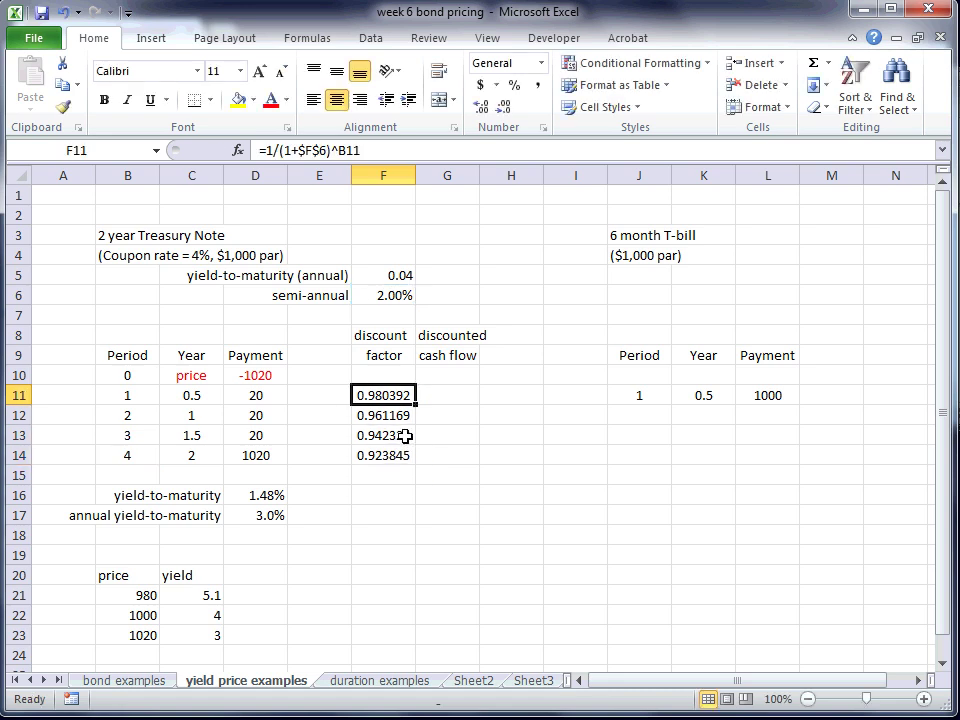
key("Right")
type("=")
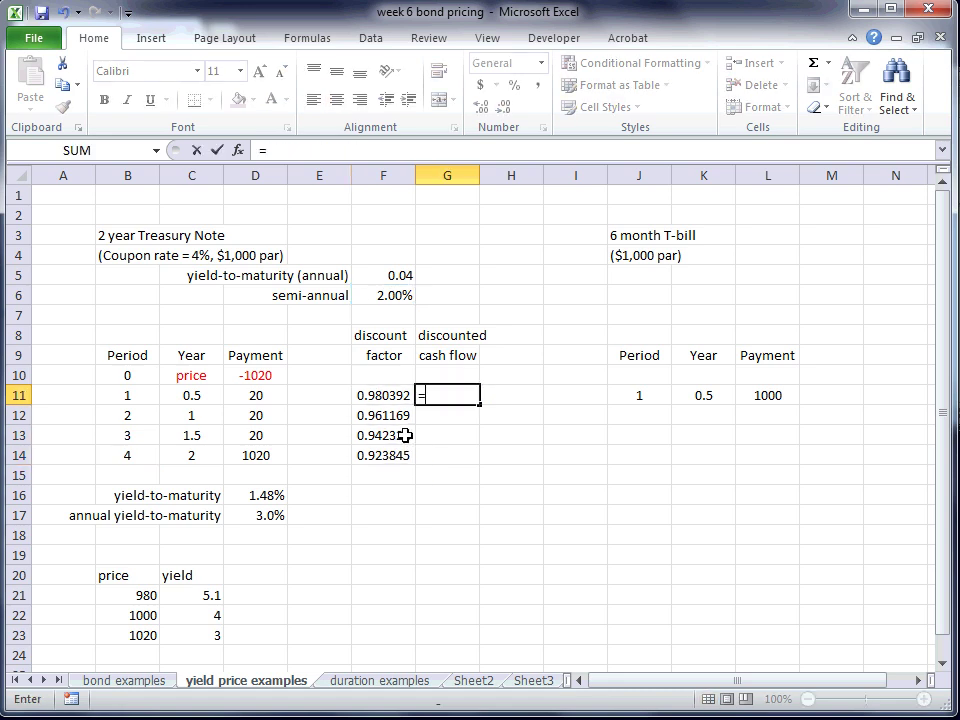
left_click(262, 395)
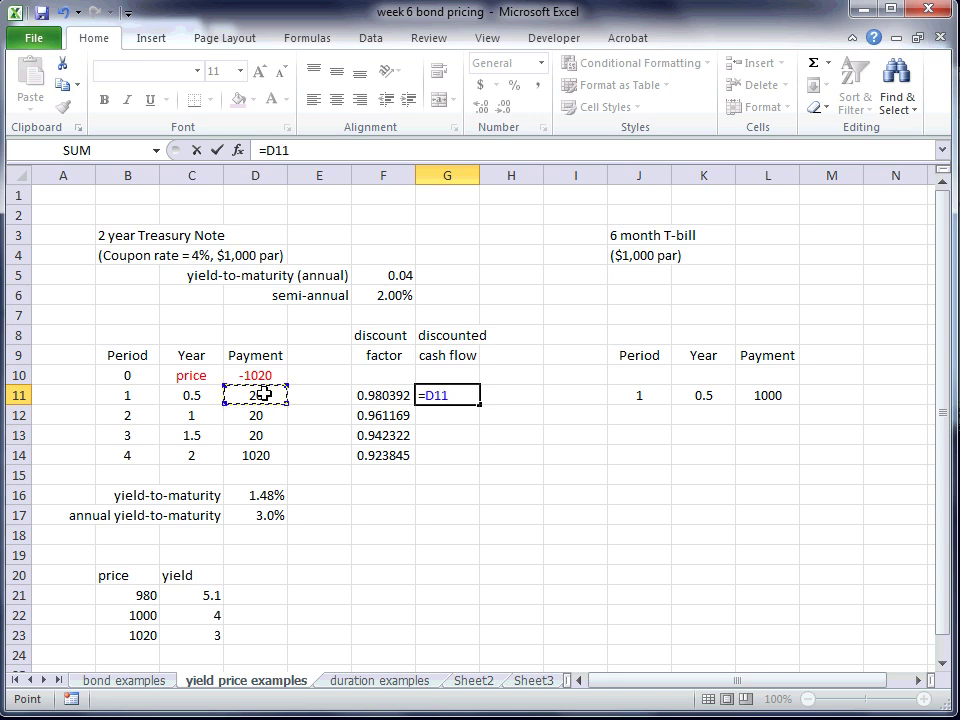
type("*")
key("Left")
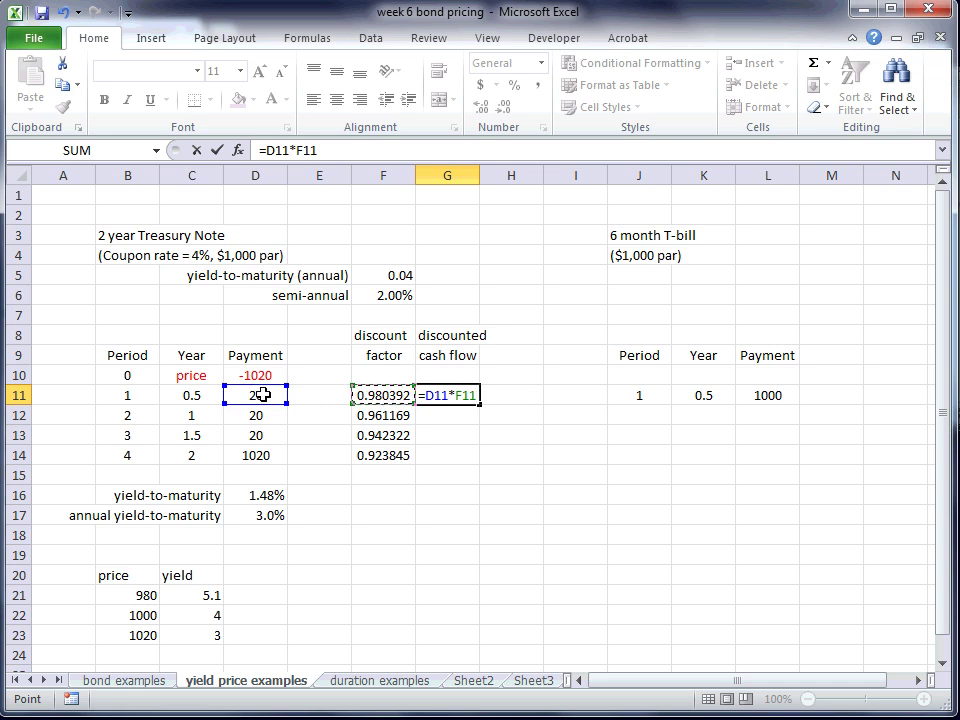
key("ctrl+Return")
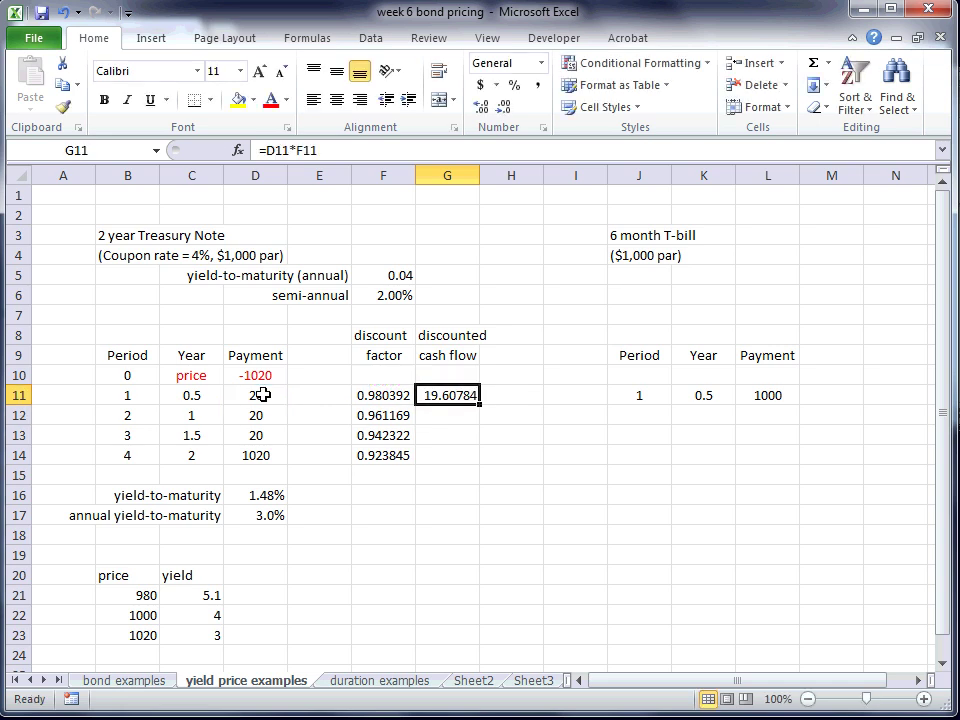
Copy the discounted cash flow formula from G11 to G12:G14
key("ctrl+c")
key("Down")
key("shift+Down")
key("shift+Down")
key("ctrl+v")
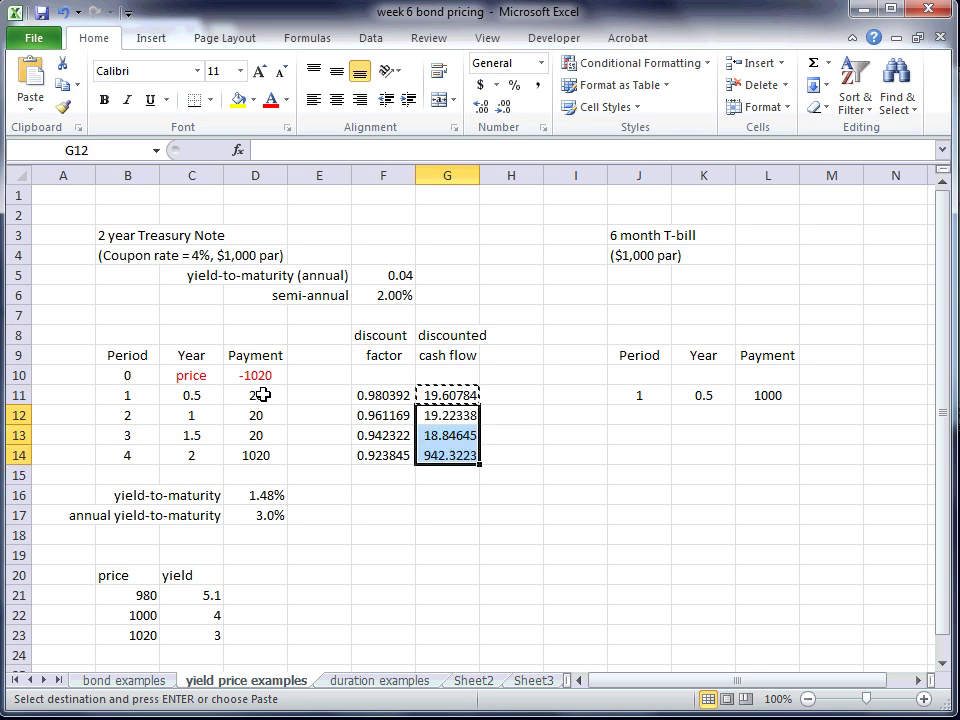
Total the discounted cash flows G11:G14 in G15 with a SUM formula
key("Down")
key("Down")
key("Down")
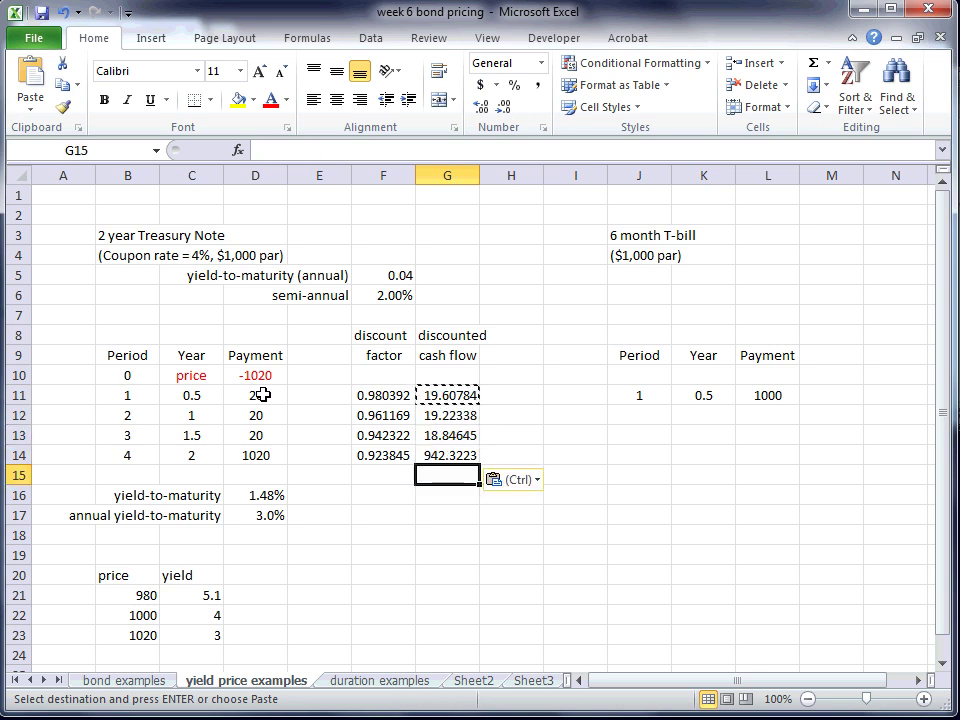
type("=sum(")
key("Up")
key("shift+Up")
key("shift+Up")
key("shift+Up")
key("Return")
key("Up")
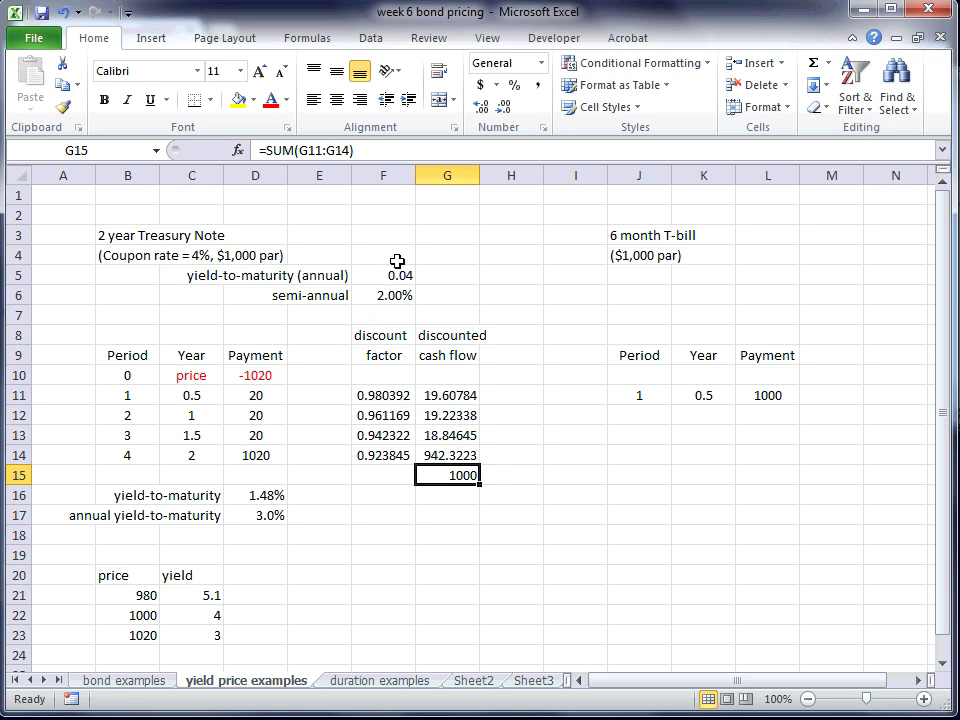
Compare the total with the price and yield table, and set the annual yield-to-maturity in F5 to 0.03
left_click(212, 614)
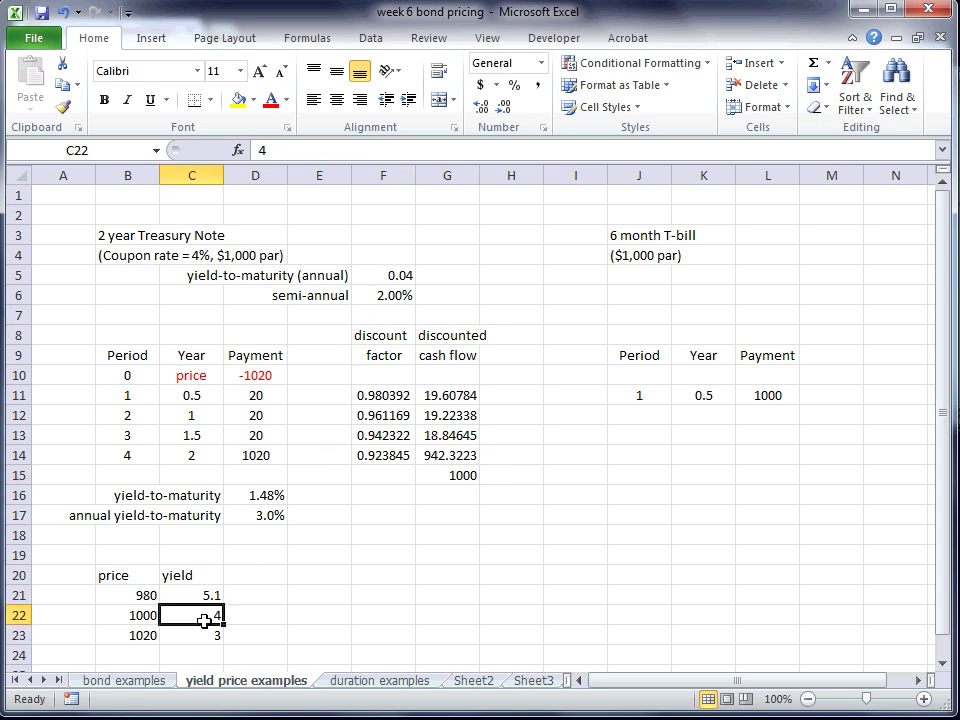
left_click(436, 476)
left_click(209, 634)
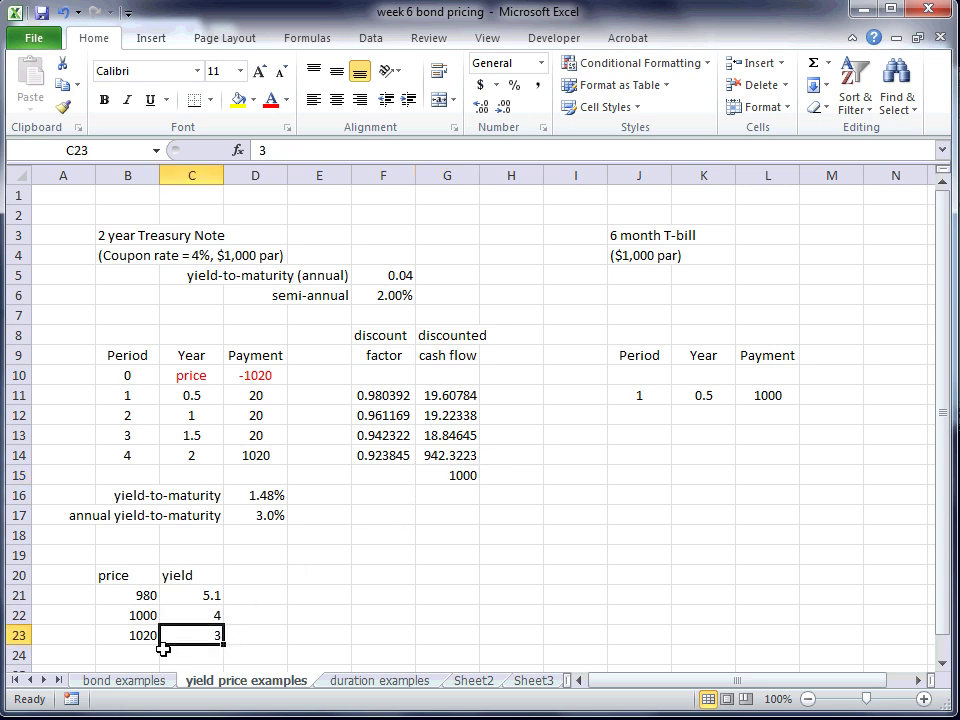
left_click(390, 275)
type(".03")
key("Return")
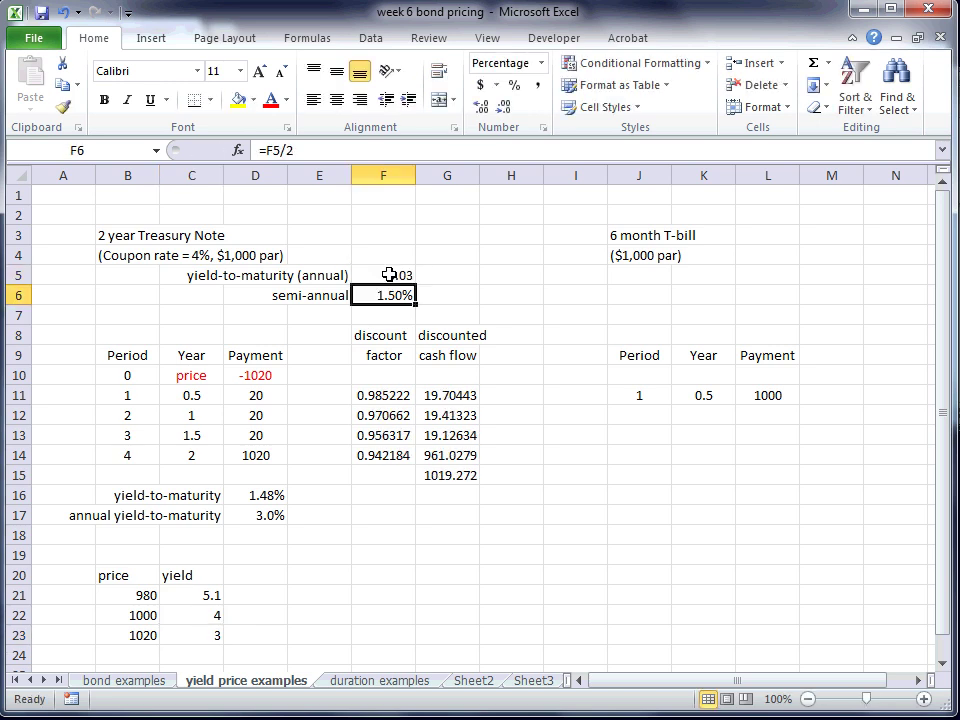
Format the discounted cash flows and their total in G11:G15 to show no decimal places
key("Down")
key("Down")
key("Down")
key("Down")
key("Down")
key("Right")
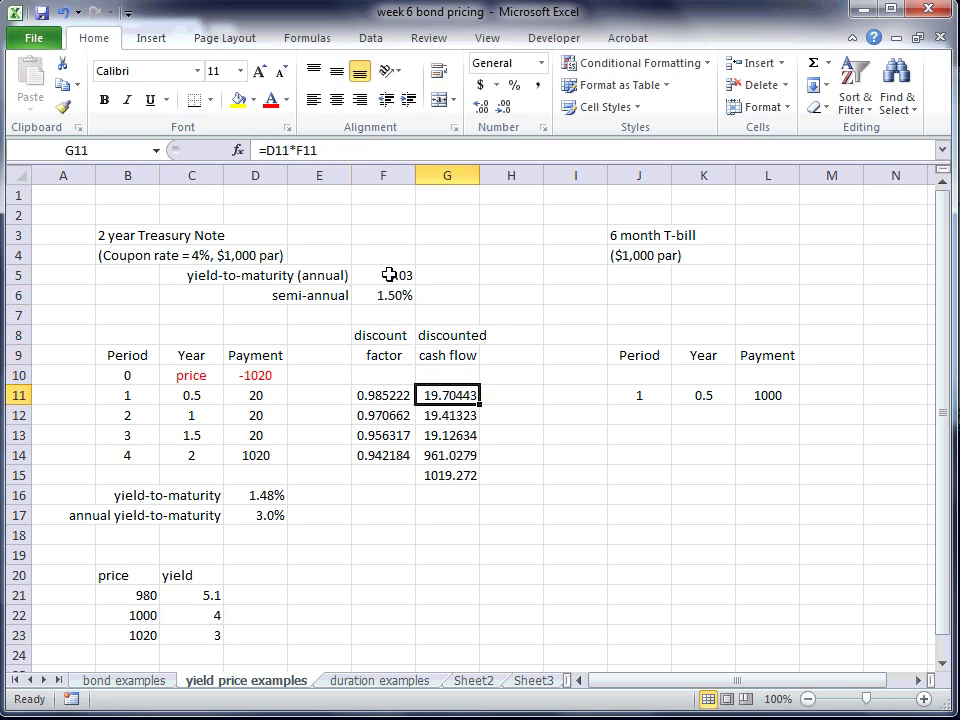
key("shift+Down")
key("shift+Down")
key("shift+Down")
key("shift+Down")
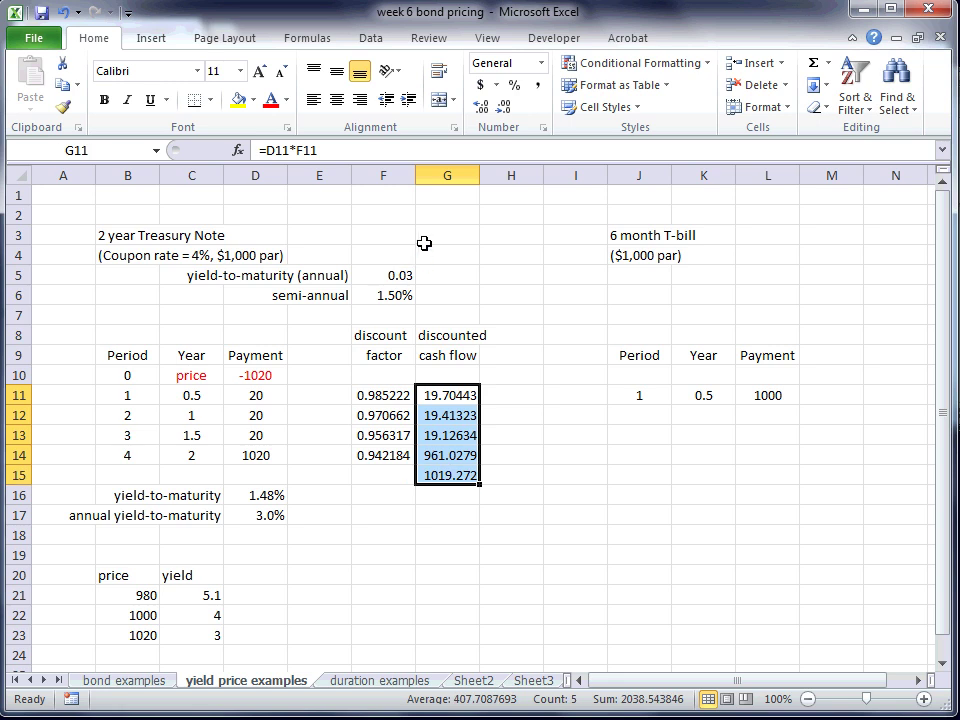
left_click(502, 106)
left_click(502, 106)
left_click(502, 106)
left_click(502, 106)
left_click(502, 106)
left_click(449, 493)
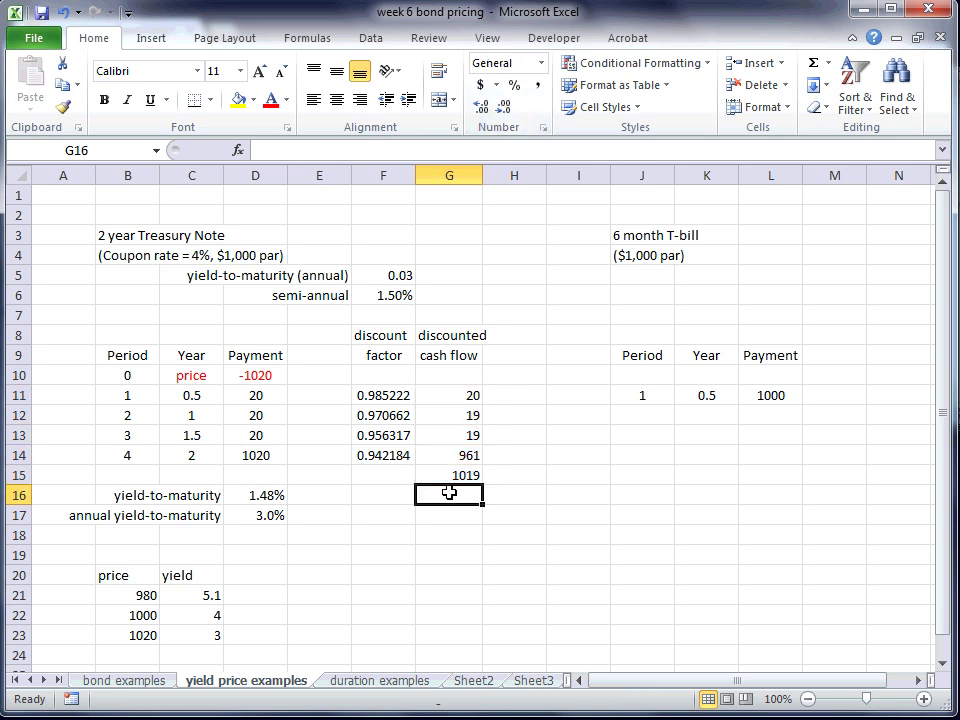
key("Up")
key("Up")
key("Up")
key("Up")
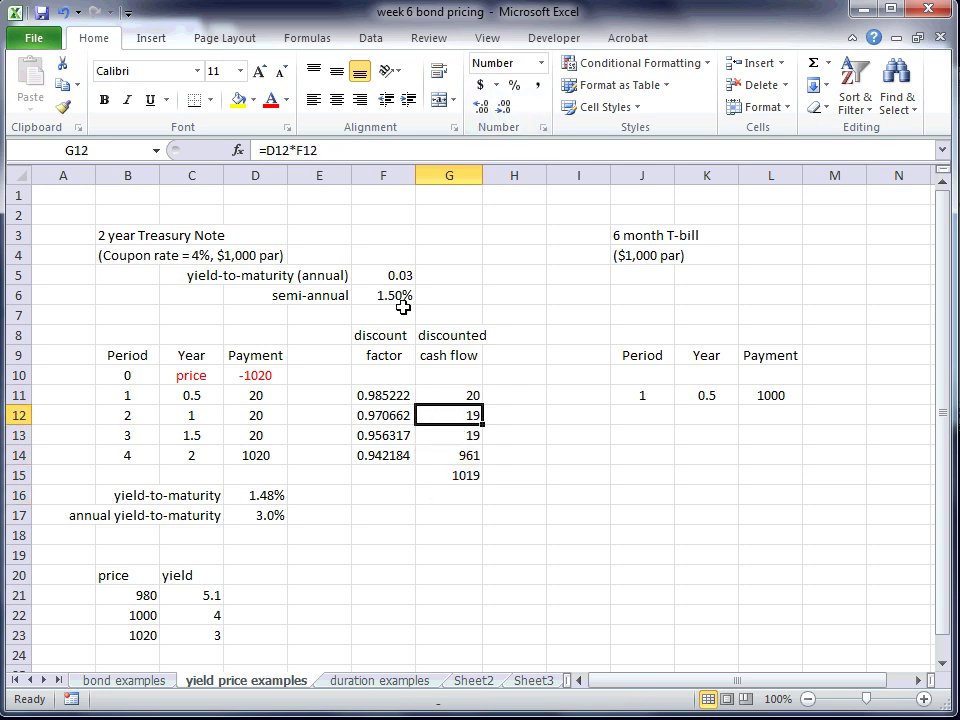
Set the annual yield-to-maturity in F5 to 0.035 and check the total in G15
left_click(390, 270)
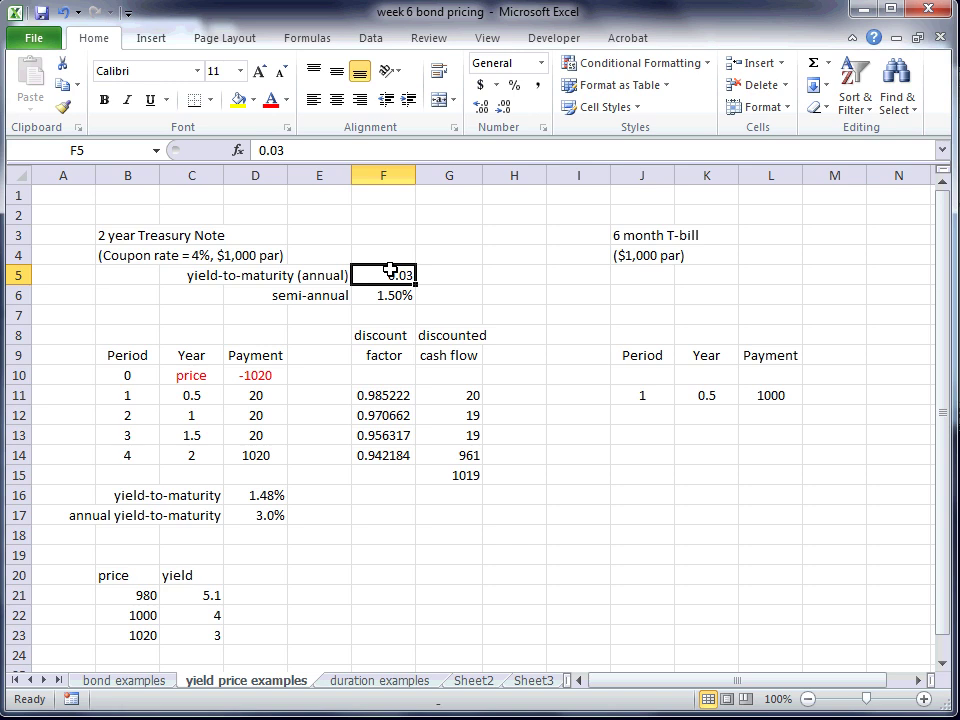
type(".0")
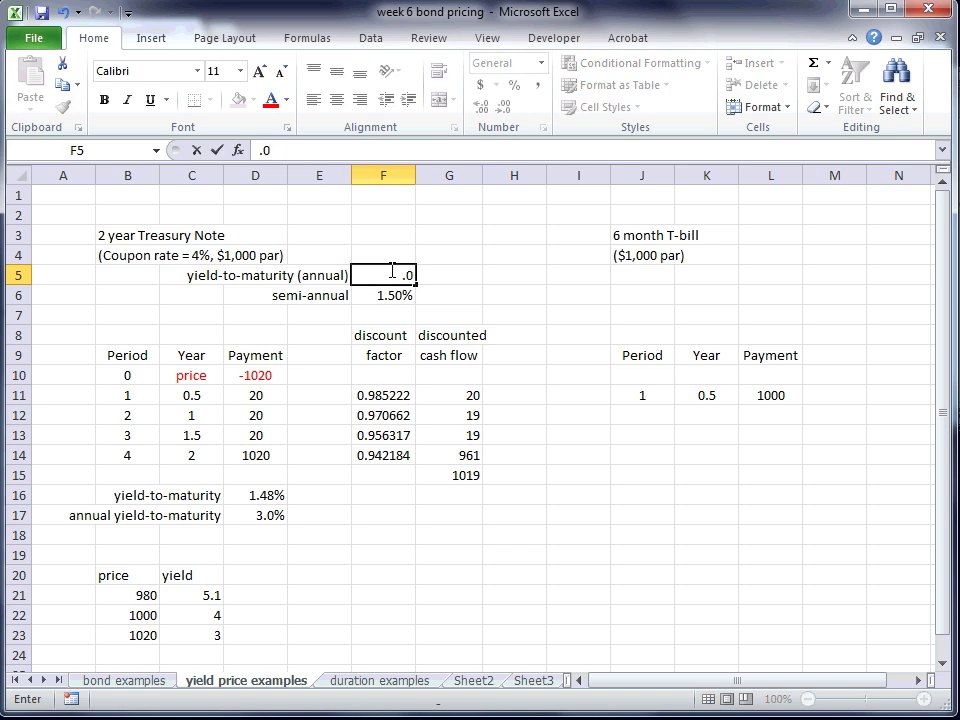
type("3")
key("BackSpace")
key("BackSpace")
type("034")
key("BackSpace")
type("5")
key("Return")
left_click(452, 480)
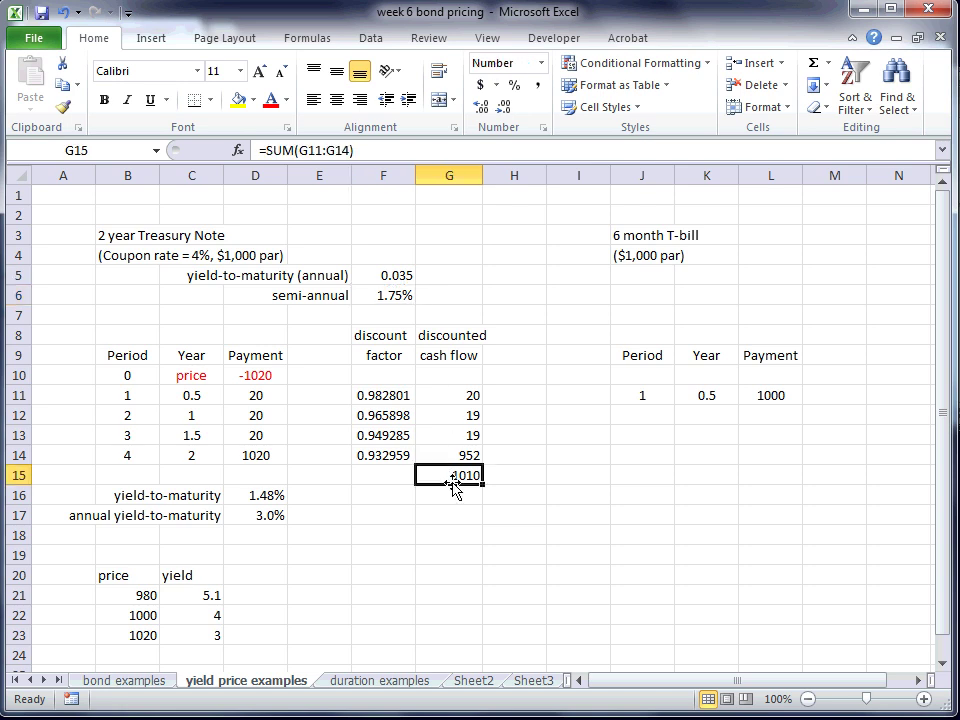
left_click(267, 375)
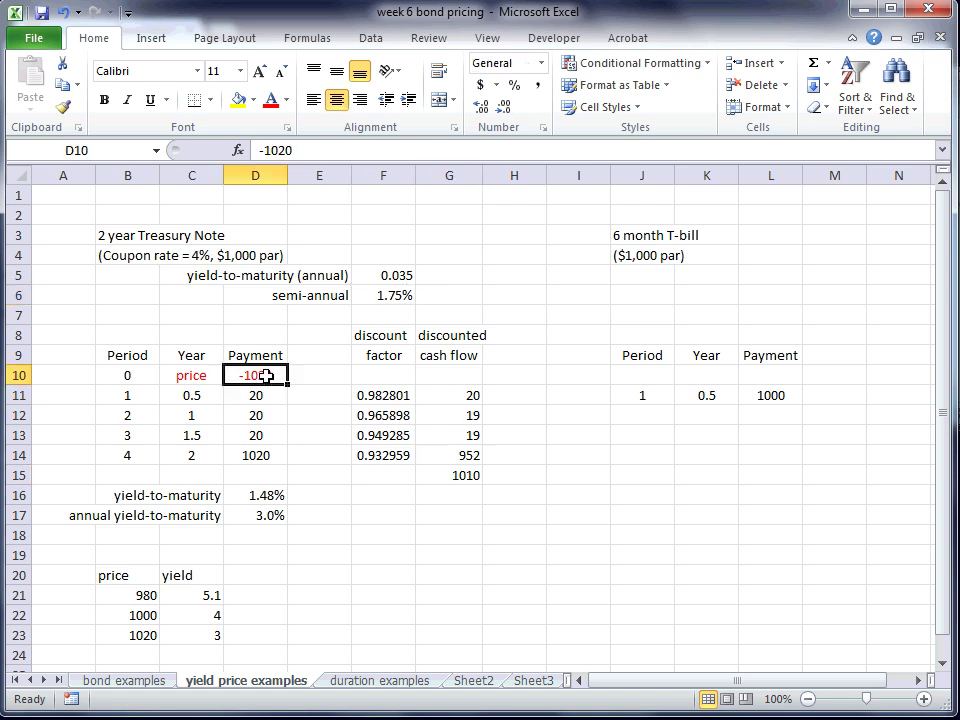
type("=1")
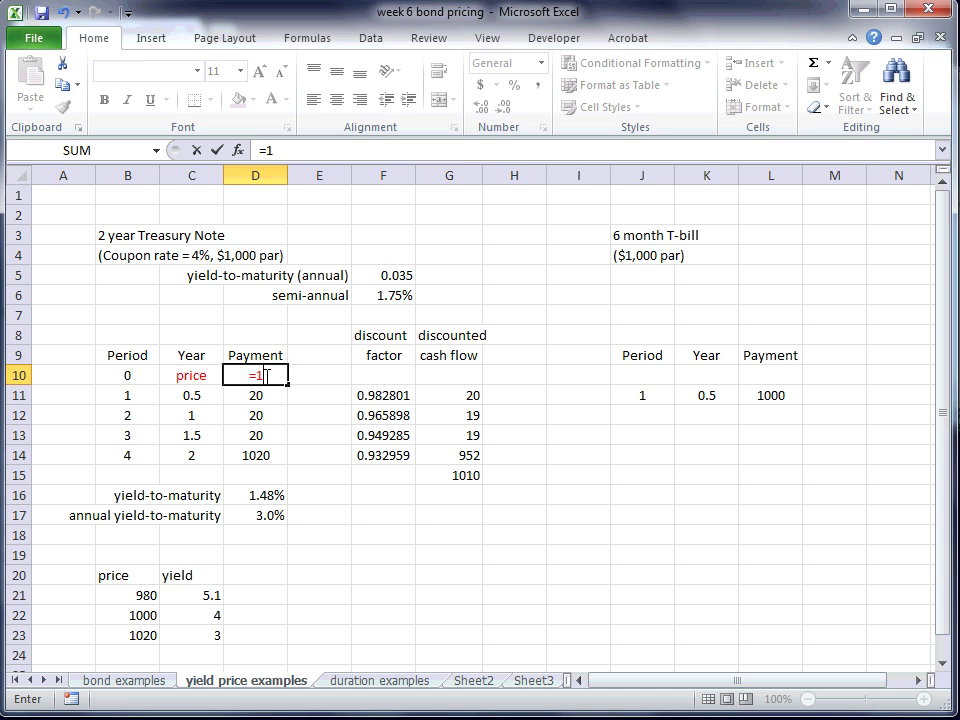
left_click(443, 478)
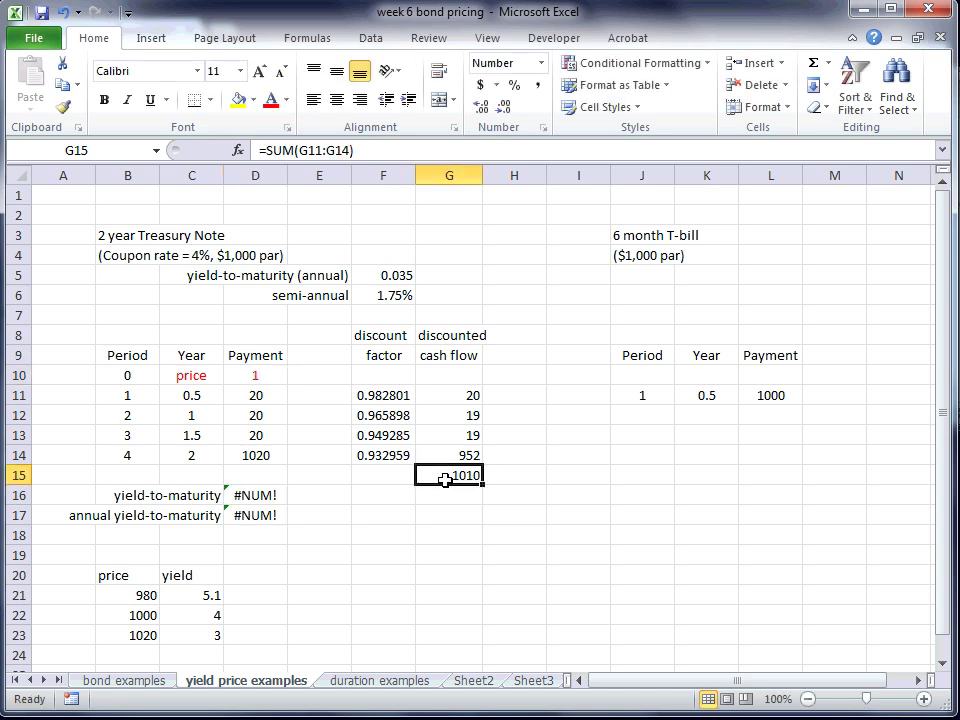
Link the period 0 price in D10 to the negative of the discounted total with =-G15, and check the annual yield in D17
left_click(259, 372)
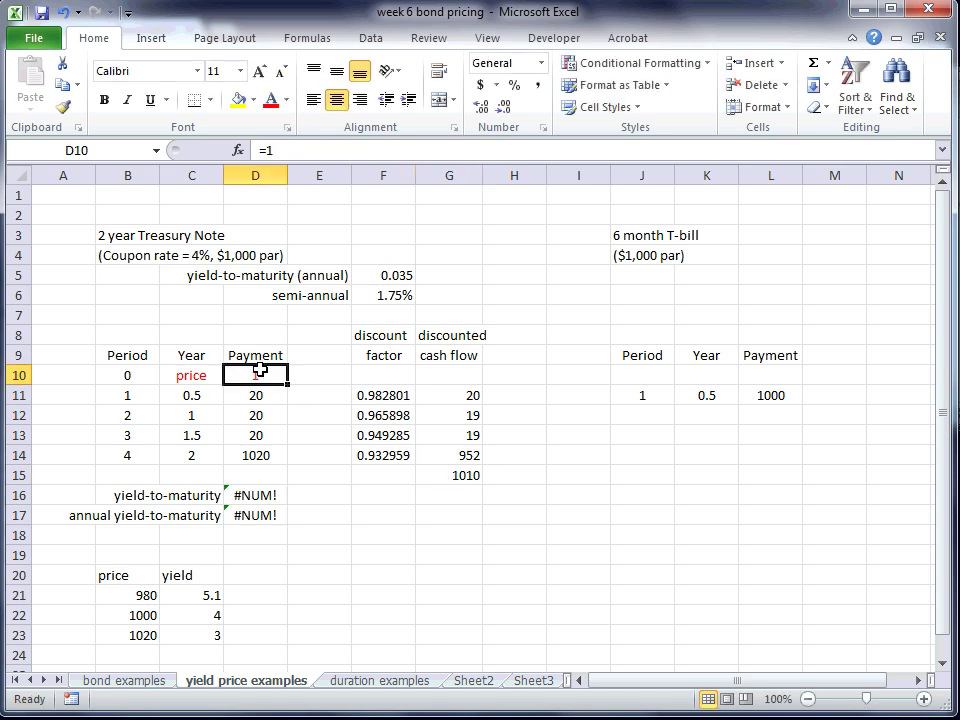
type("=1")
key("BackSpace")
type("-")
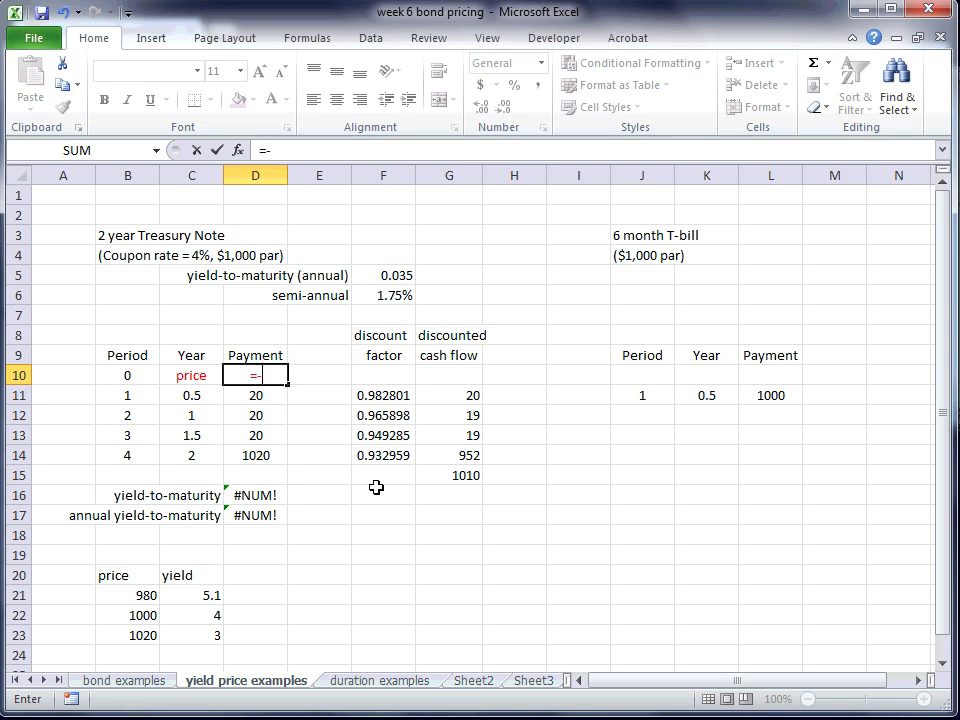
left_click(478, 477)
key("Return")
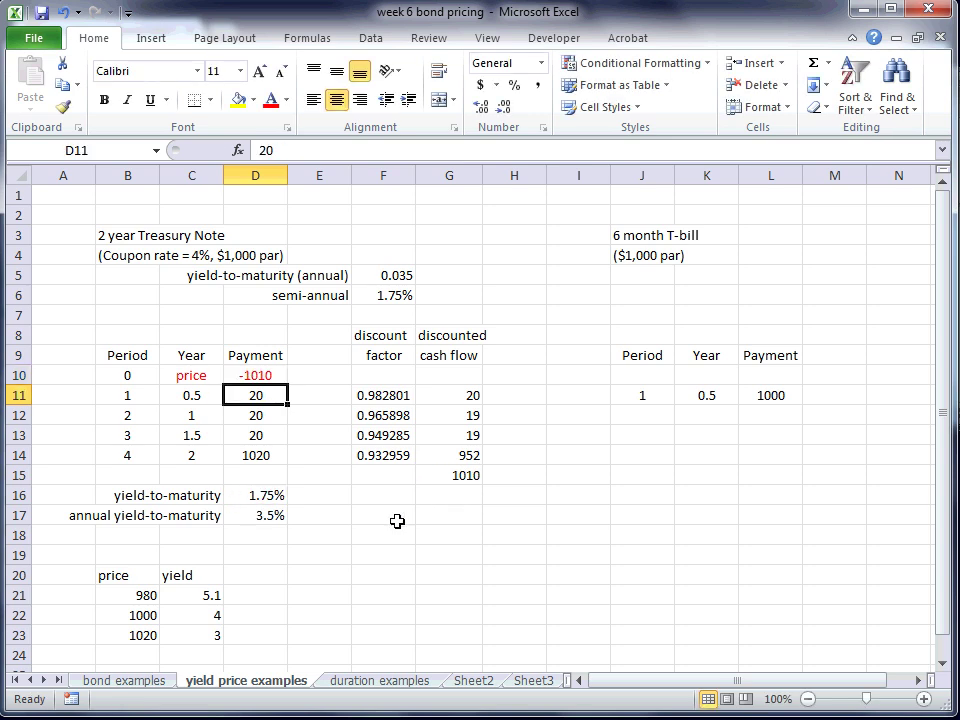
left_click(245, 517)
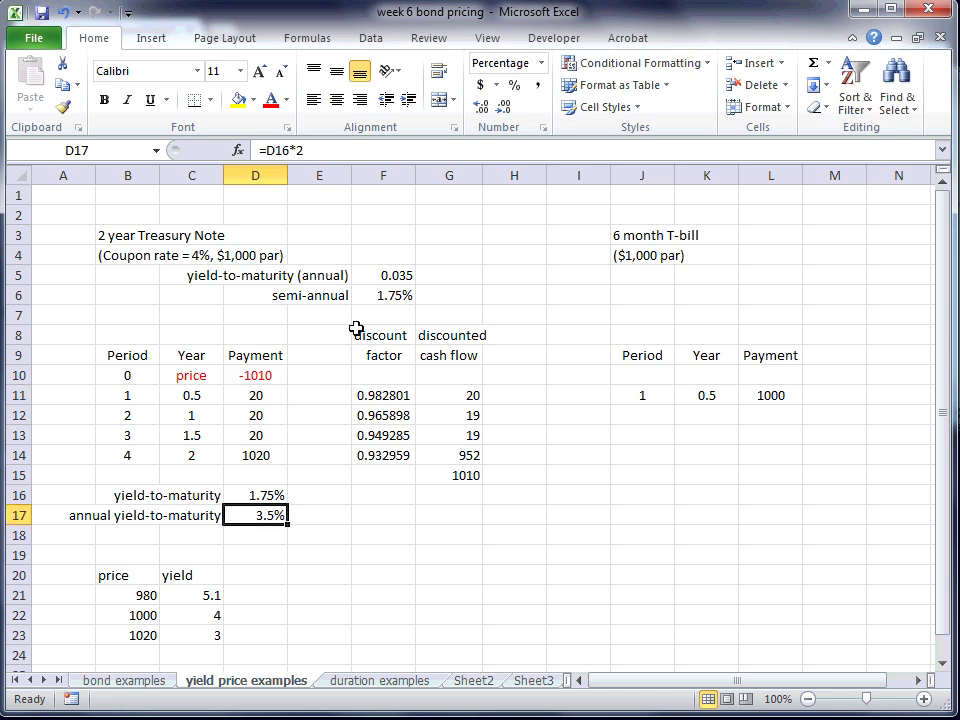
Set the annual yield-to-maturity in F5 to 0.04 and check the total, the price and the calculated annual yield
left_click(388, 280)
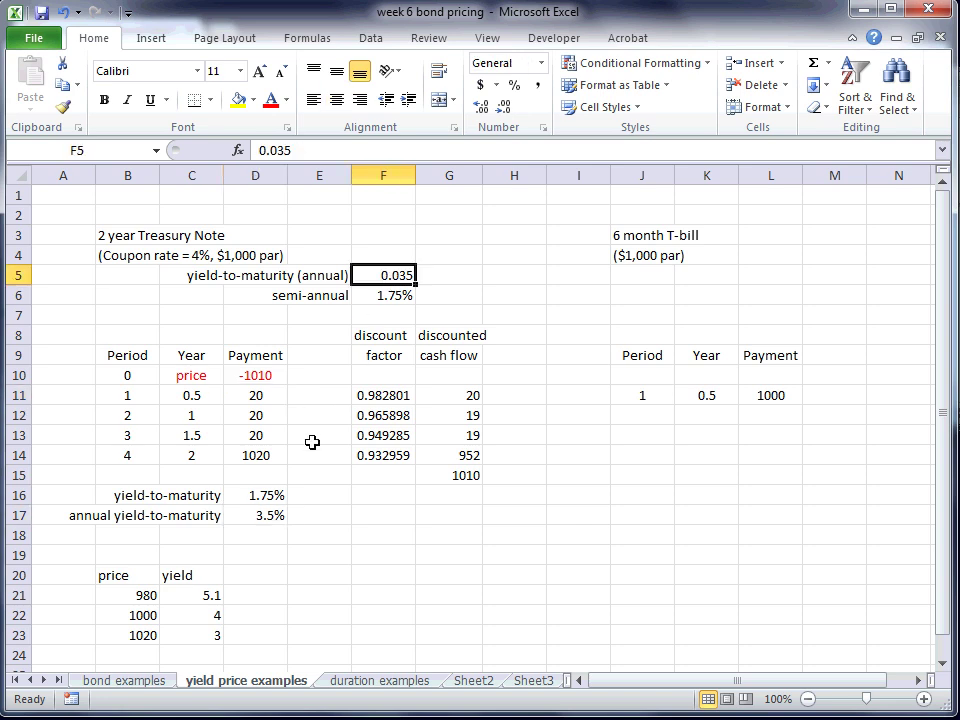
type(".")
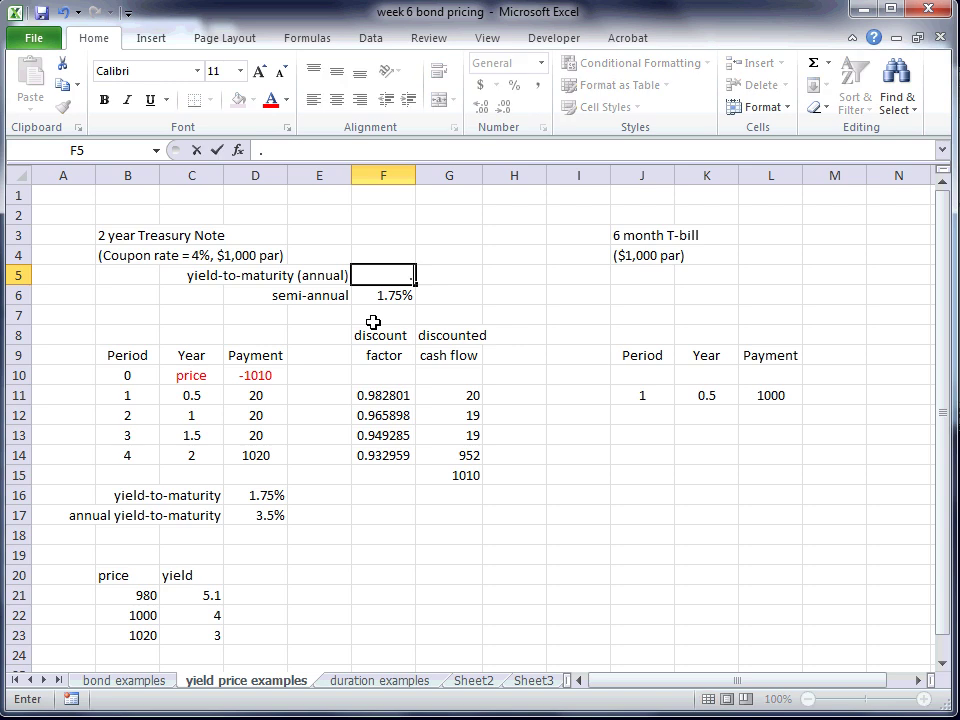
type("03")
key("BackSpace")
type("4")
key("Return")
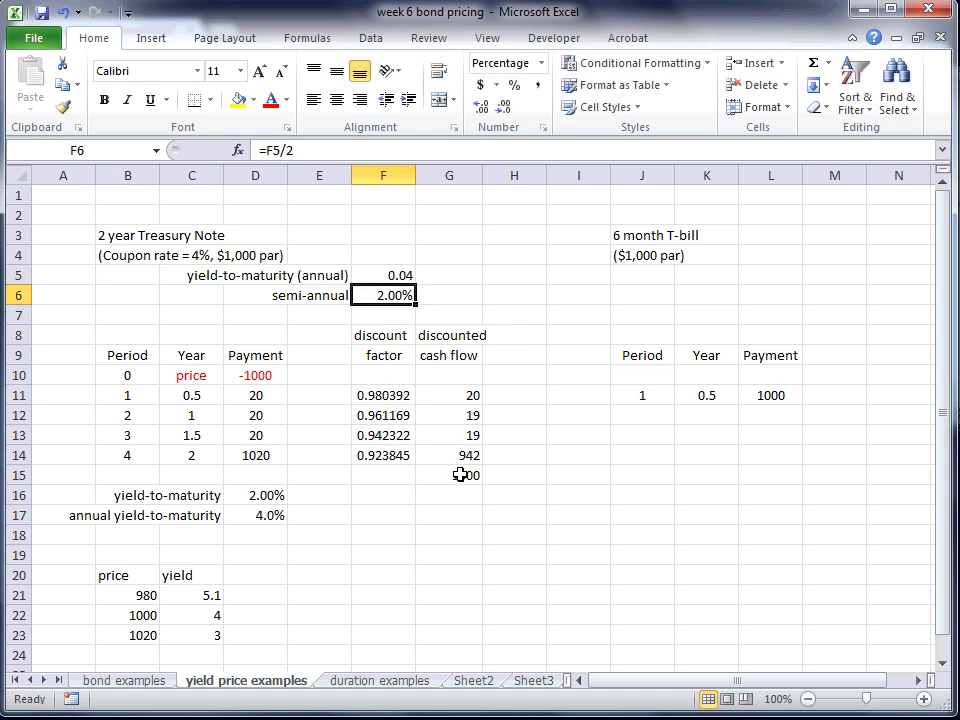
left_click(460, 475)
left_click(272, 382)
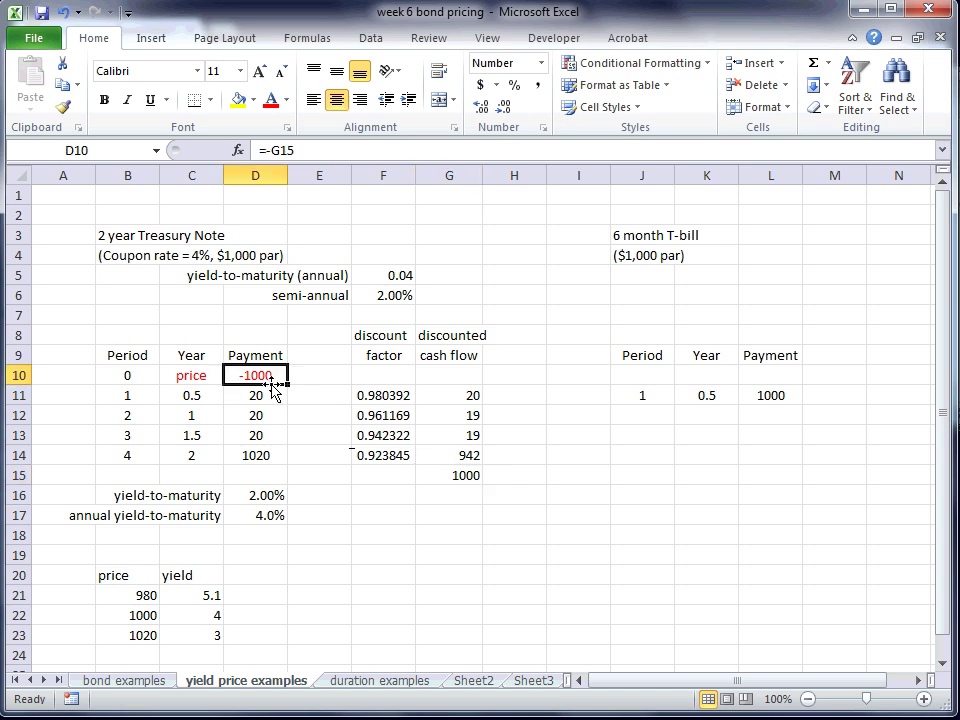
left_click(270, 508)
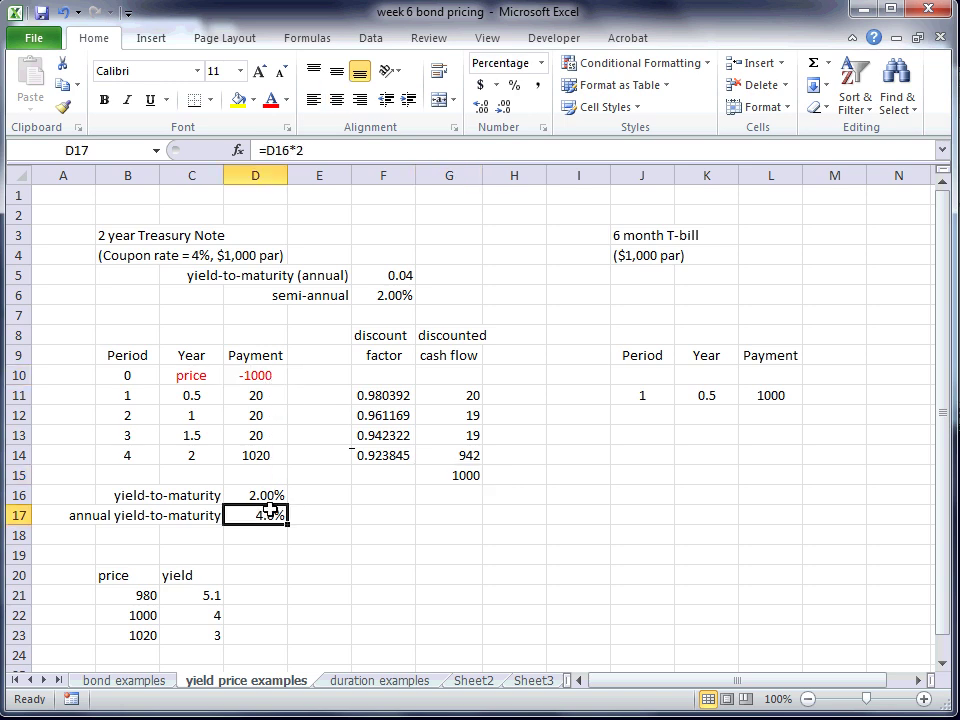